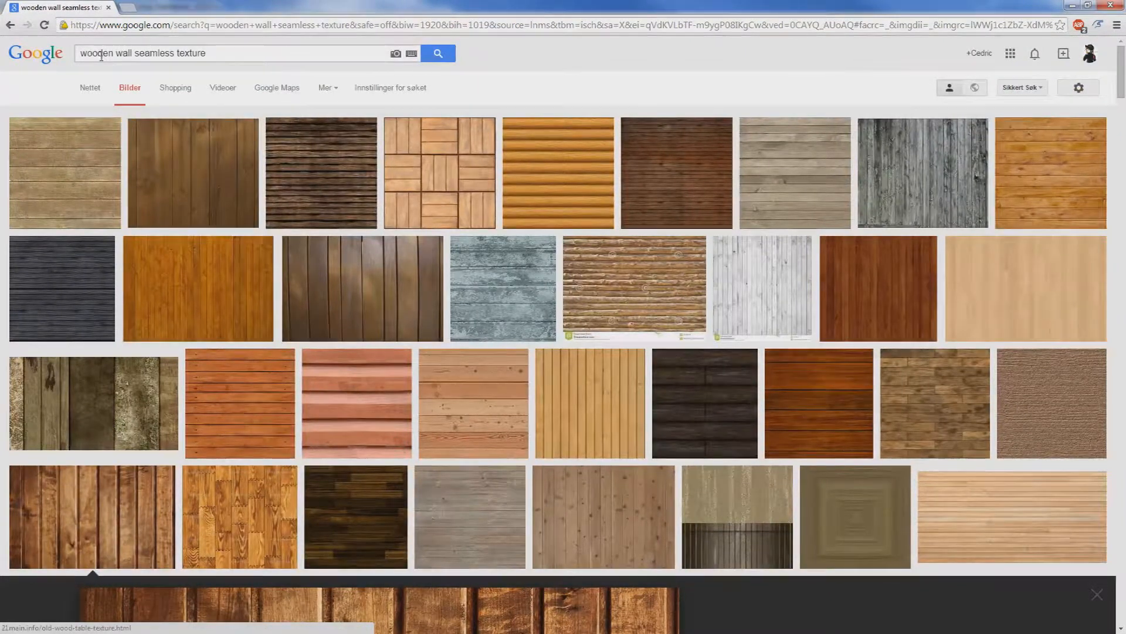
Open the Old Wood Table Texture result at full size and copy the image.
{"action": "scroll", "coordinate": [385, 383], "scroll_direction": "down", "scroll_amount": 7}
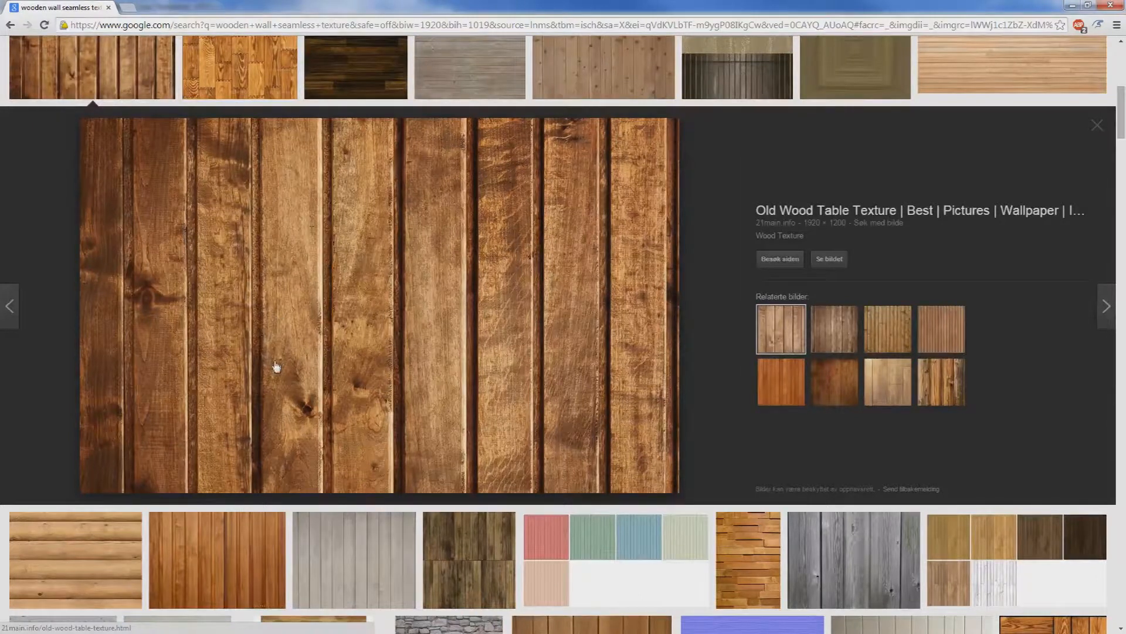
{"action": "left_click", "coordinate": [829, 259]}
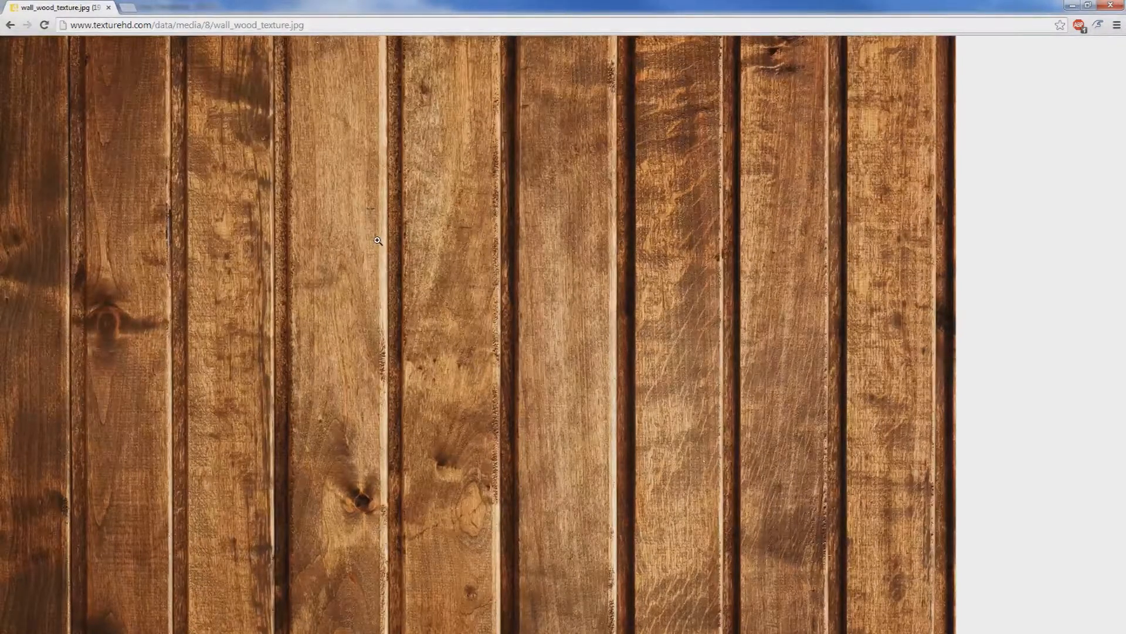
{"action": "right_click", "coordinate": [394, 225]}
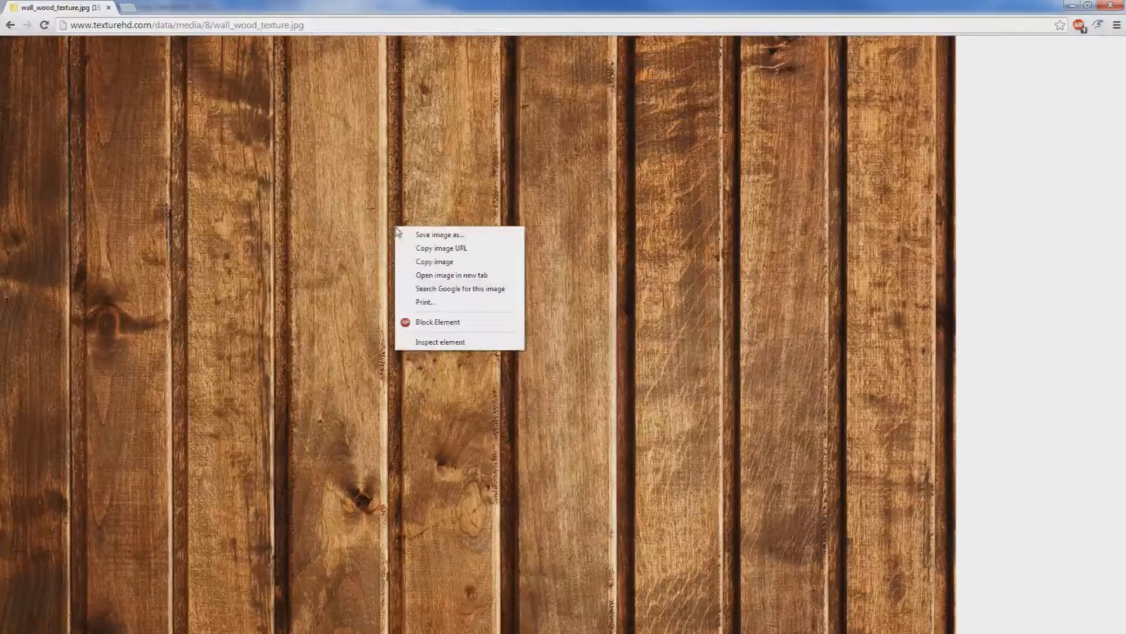
{"action": "left_click", "coordinate": [429, 259]}
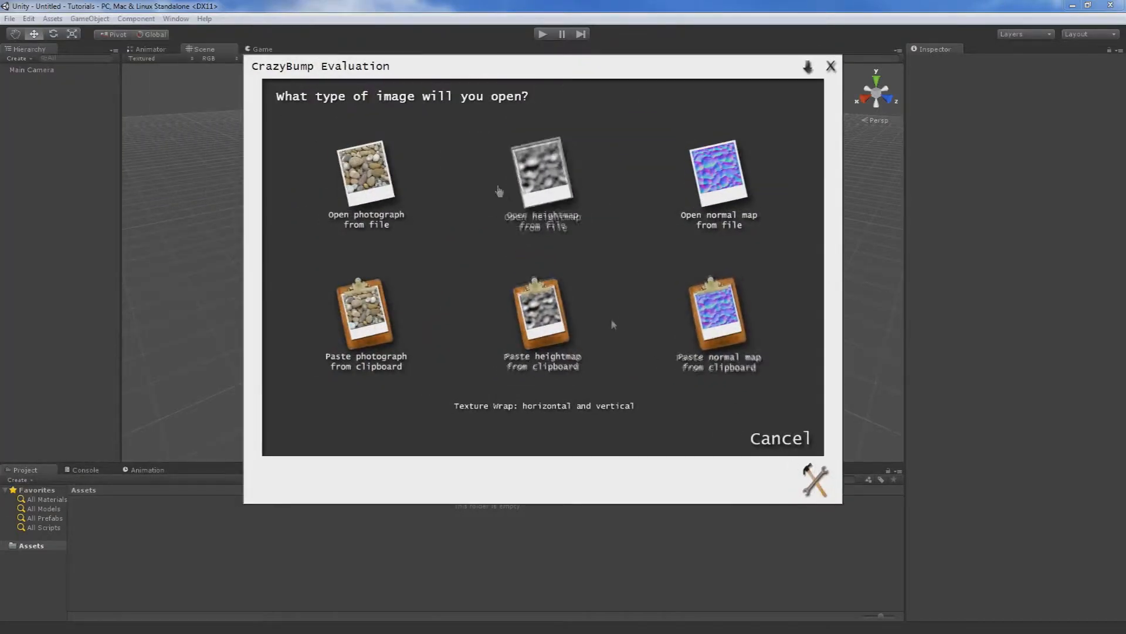
In CrazyBump, paste the copied texture as a photograph and choose the first suggested shape, with the lighter planks.
{"action": "left_click", "coordinate": [769, 437]}
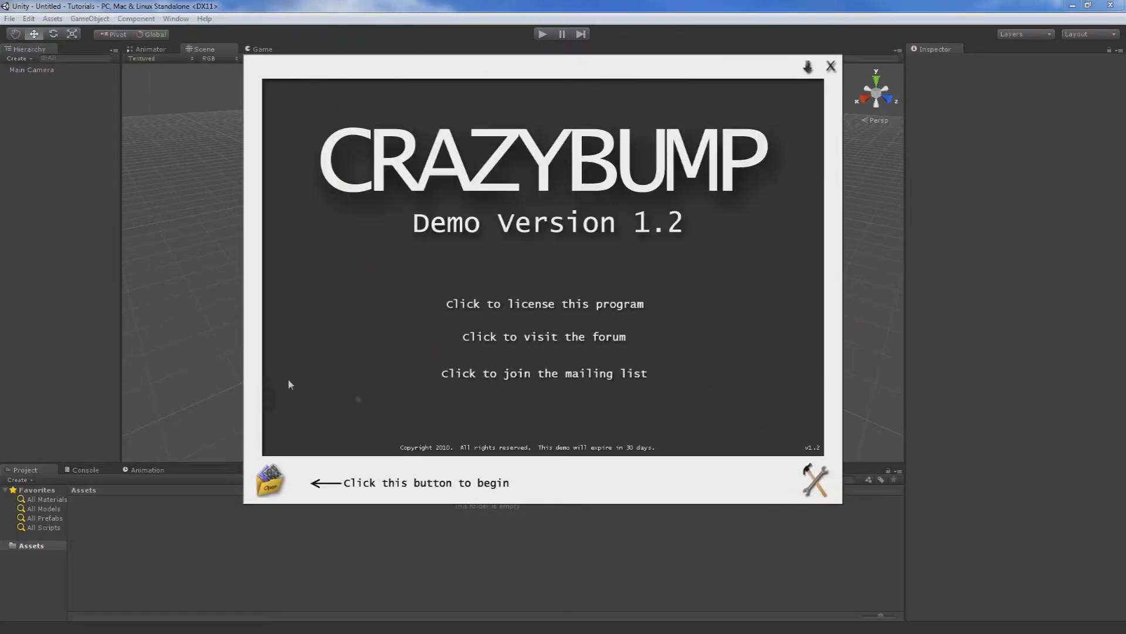
{"action": "left_click", "coordinate": [275, 493]}
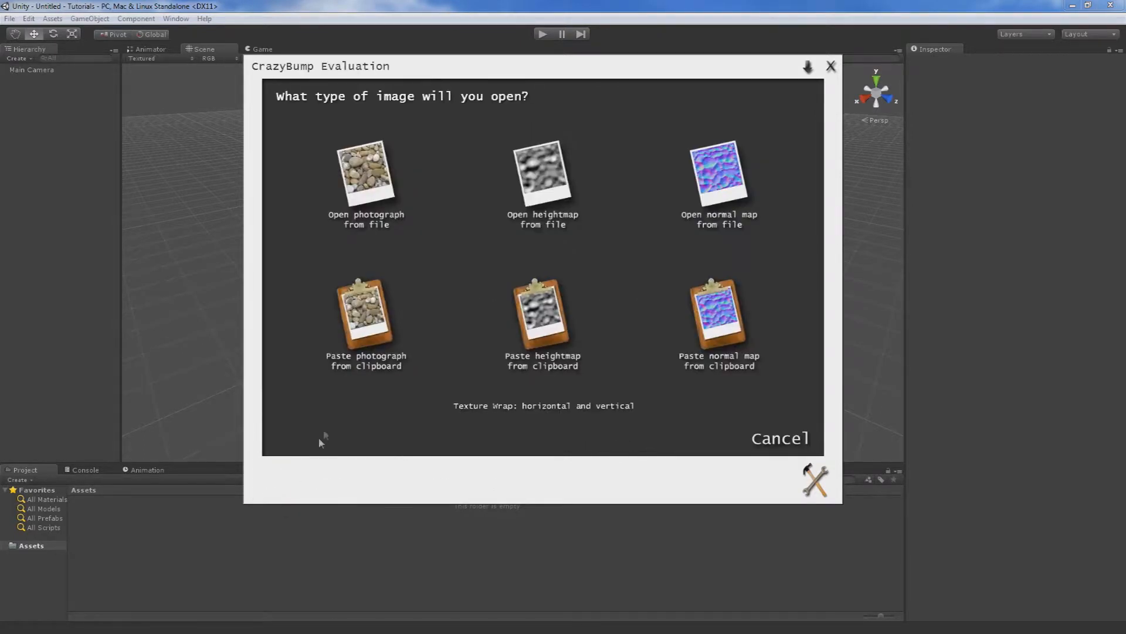
{"action": "left_click", "coordinate": [360, 317]}
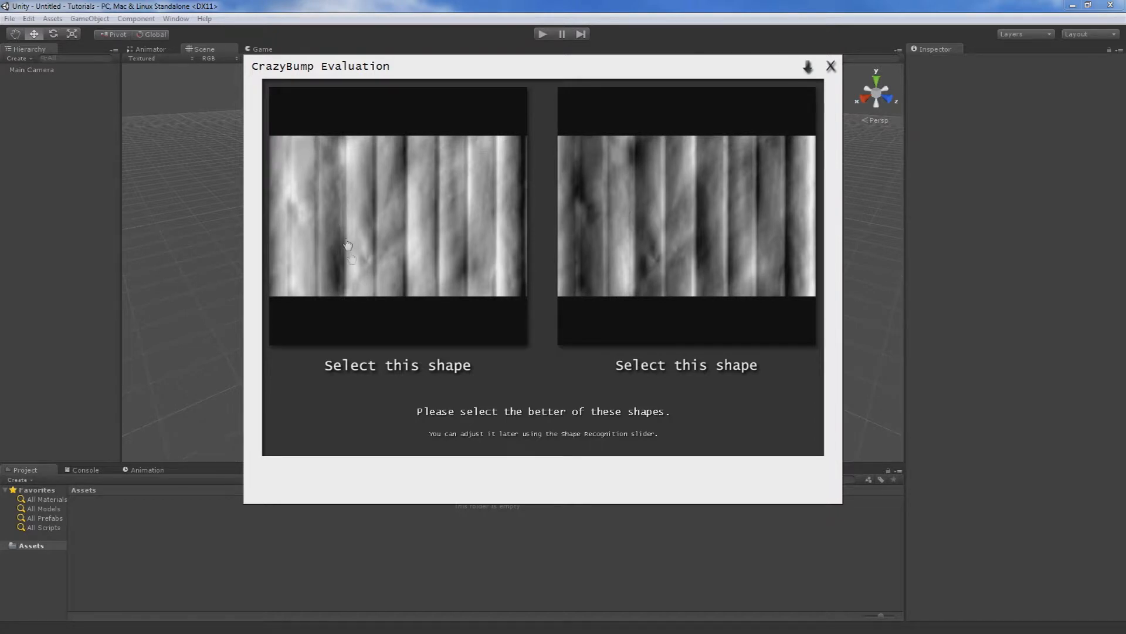
{"action": "left_click", "coordinate": [415, 198]}
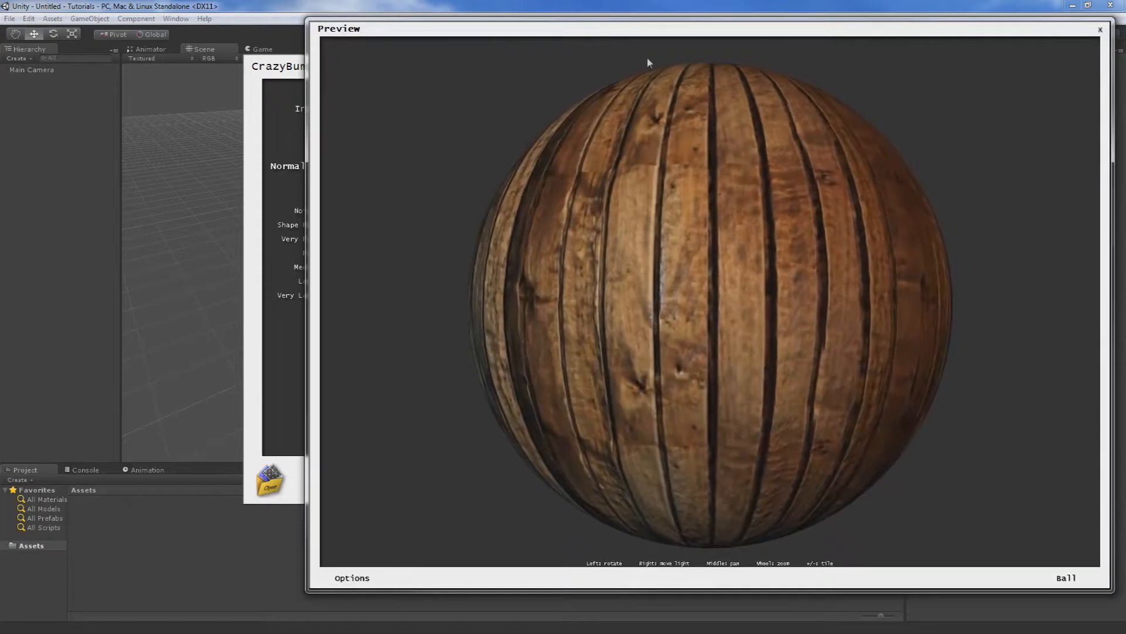
Shrink the 3D preview window and arrange it side by side with the normal map editor.
{"action": "left_click_drag", "start_coordinate": [648, 28], "coordinate": [368, 32]}
{"action": "left_click_drag", "start_coordinate": [833, 593], "coordinate": [403, 393]}
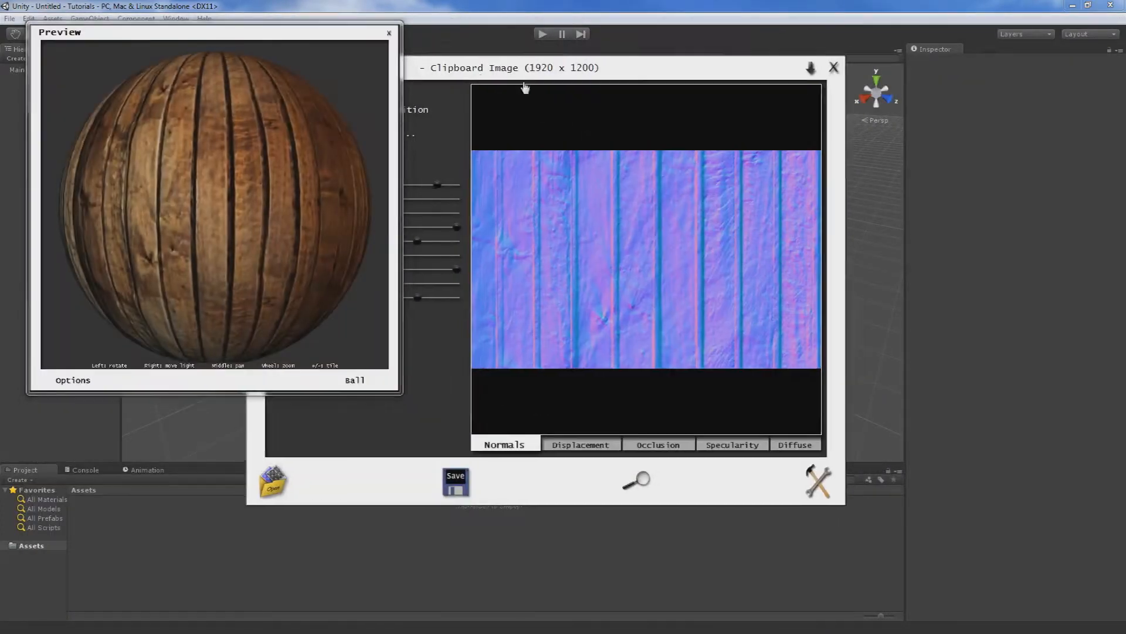
{"action": "left_click_drag", "start_coordinate": [522, 69], "coordinate": [802, 69]}
{"action": "scroll", "coordinate": [252, 113], "scroll_direction": "down", "scroll_amount": 3}
{"action": "scroll", "coordinate": [277, 150], "scroll_direction": "up", "scroll_amount": 6}
{"action": "scroll", "coordinate": [294, 179], "scroll_direction": "down", "scroll_amount": 6}
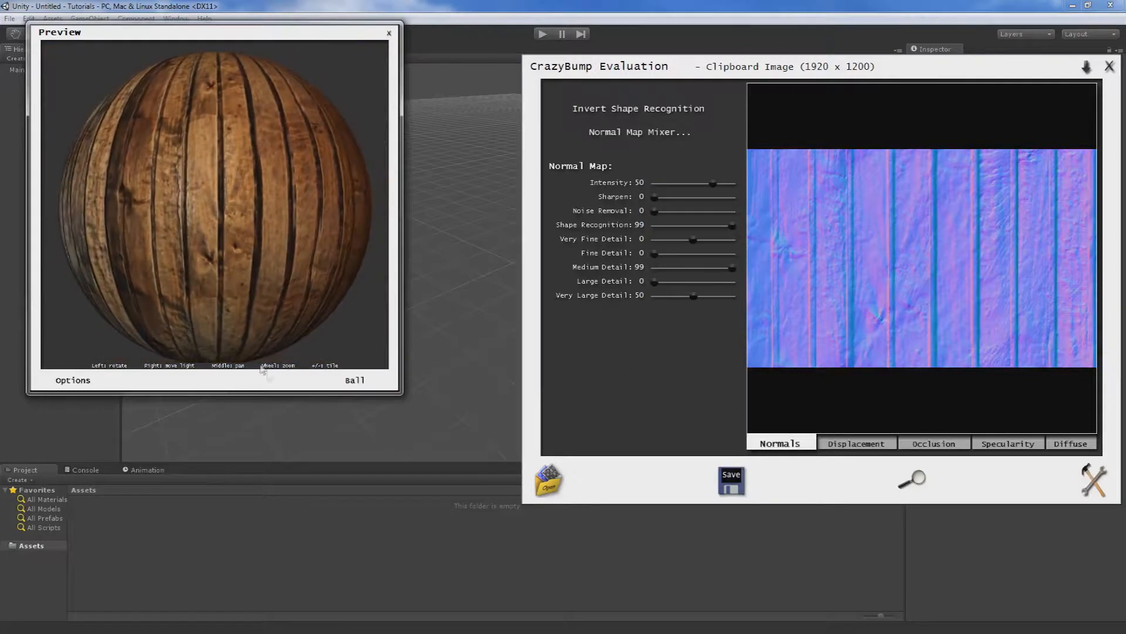
Try the preview on the Roller shape, settle on the Box shape and rotate it to show the planks.
{"action": "left_click", "coordinate": [355, 380]}
{"action": "left_click", "coordinate": [349, 404]}
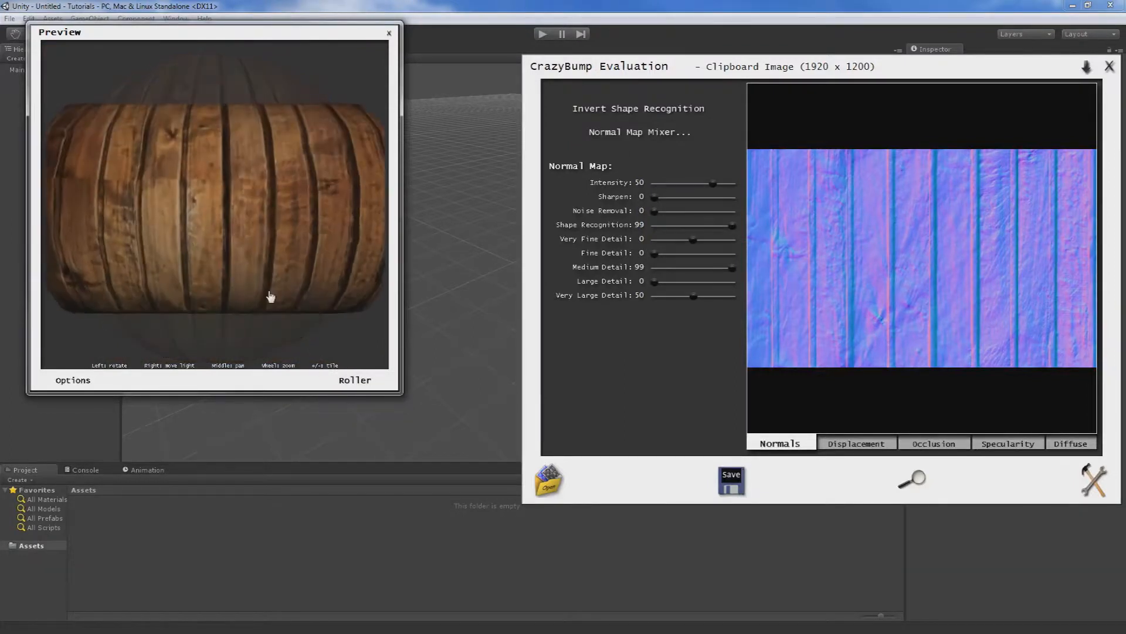
{"action": "left_click", "coordinate": [354, 380]}
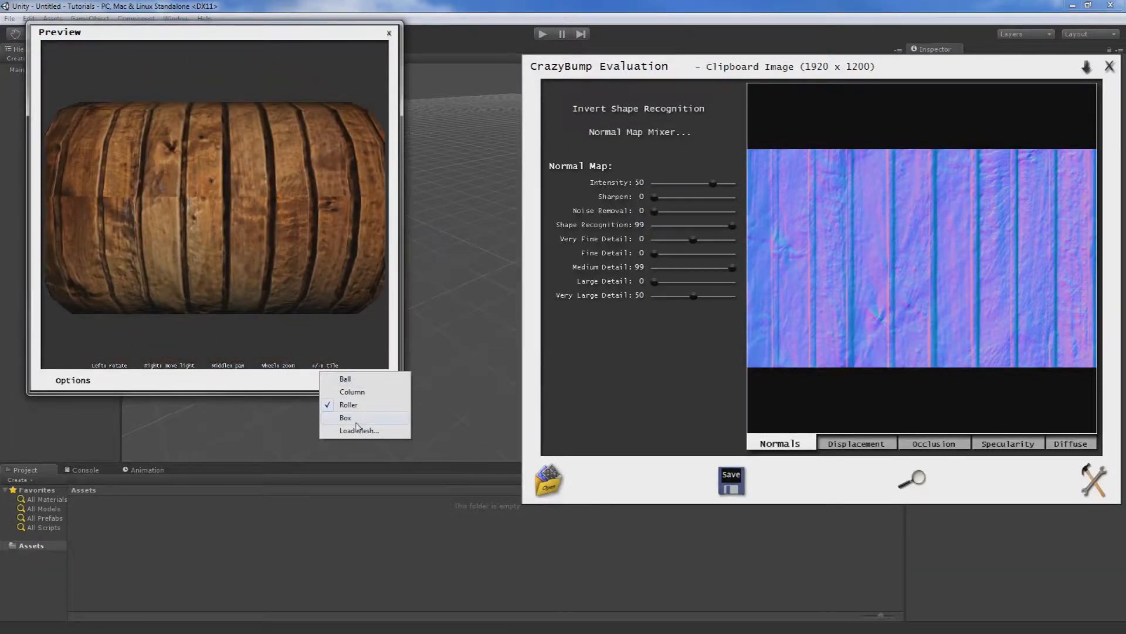
{"action": "left_click", "coordinate": [345, 417]}
{"action": "left_click_drag", "start_coordinate": [153, 309], "coordinate": [181, 203]}
{"action": "left_click_drag", "start_coordinate": [266, 146], "coordinate": [224, 187]}
Set the normal map's Intensity to 96, Sharpen to 12 and Large Detail to 29.
{"action": "mouse_move", "coordinate": [710, 184]}
{"action": "left_mouse_down"}
{"action": "mouse_move", "coordinate": [695, 184]}
{"action": "mouse_move", "coordinate": [728, 187]}
{"action": "left_mouse_up"}
{"action": "left_click", "coordinate": [718, 184]}
{"action": "left_click", "coordinate": [732, 184]}
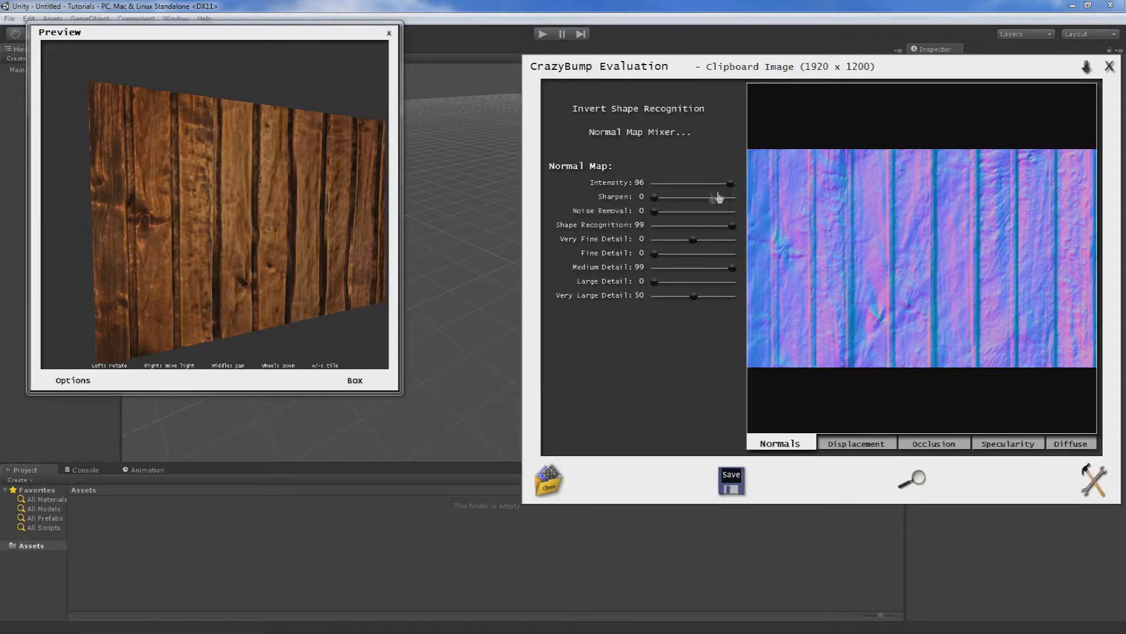
{"action": "left_click", "coordinate": [665, 200]}
{"action": "left_click_drag", "start_coordinate": [307, 234], "coordinate": [199, 252]}
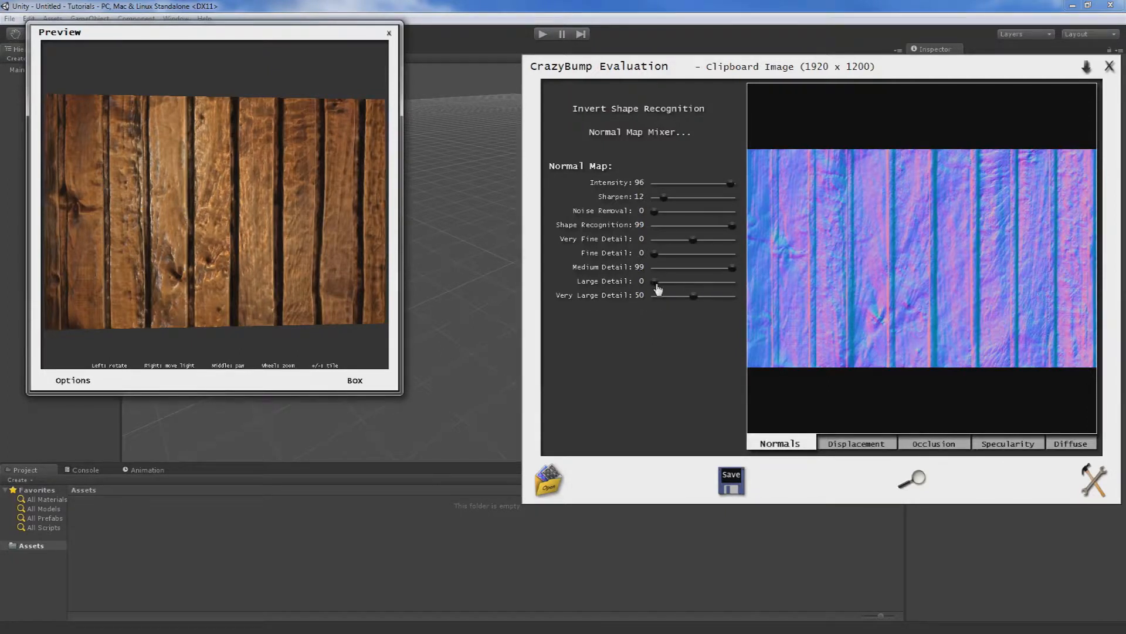
{"action": "left_click_drag", "start_coordinate": [650, 286], "coordinate": [677, 284]}
{"action": "left_click_drag", "start_coordinate": [228, 329], "coordinate": [197, 339]}
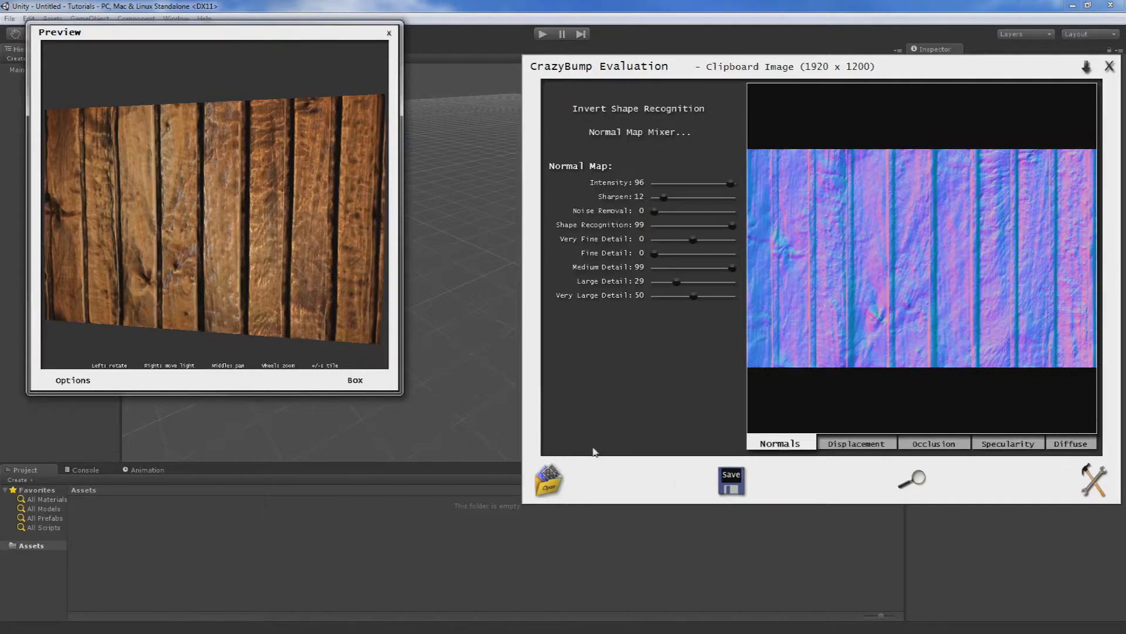
Start saving all textures and browse to the Assets folder of the Tutorials project on Volume (E:).
{"action": "left_click", "coordinate": [731, 483]}
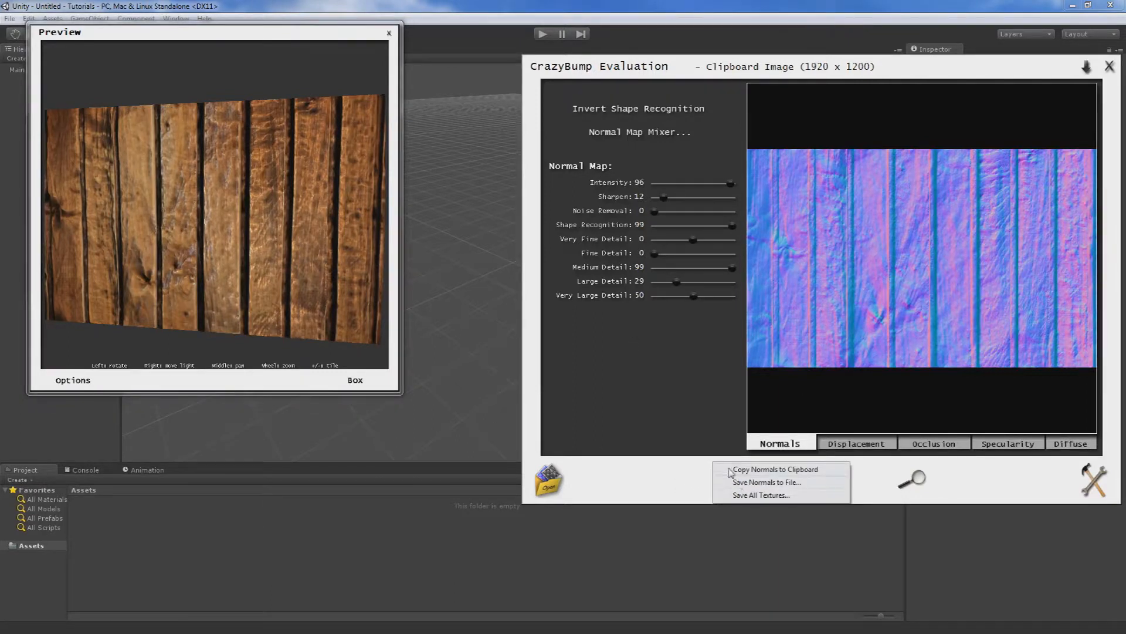
{"action": "left_click", "coordinate": [761, 497]}
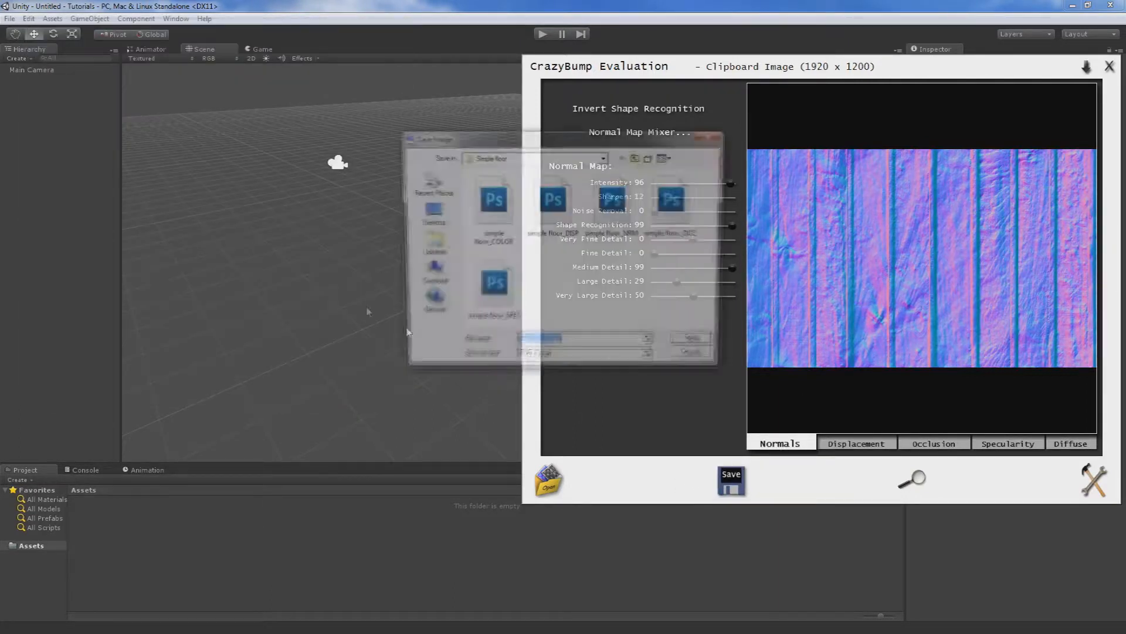
{"action": "left_click", "coordinate": [637, 157]}
{"action": "left_click", "coordinate": [637, 158]}
{"action": "left_click", "coordinate": [637, 157]}
{"action": "left_click", "coordinate": [637, 158]}
{"action": "scroll", "coordinate": [520, 288], "scroll_direction": "down", "scroll_amount": 6}
{"action": "scroll", "coordinate": [520, 287], "scroll_direction": "down", "scroll_amount": 10}
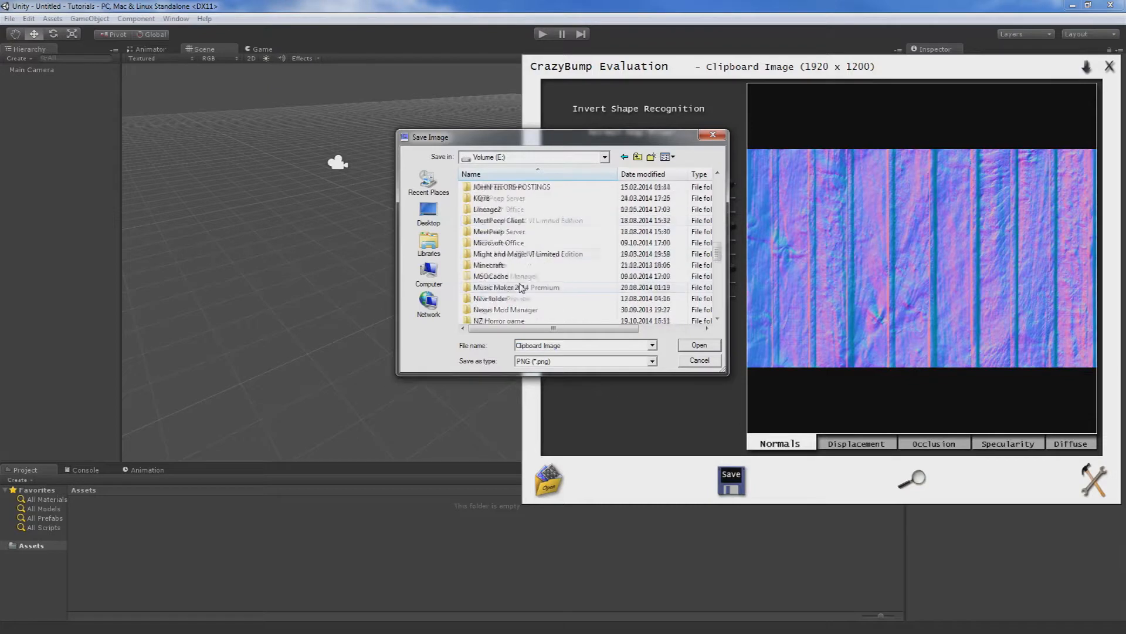
{"action": "scroll", "coordinate": [503, 317], "scroll_direction": "down", "scroll_amount": 1}
{"action": "double_click", "coordinate": [495, 302]}
{"action": "key", "text": "BackSpace"}
{"action": "double_click", "coordinate": [496, 299]}
{"action": "double_click", "coordinate": [487, 187]}
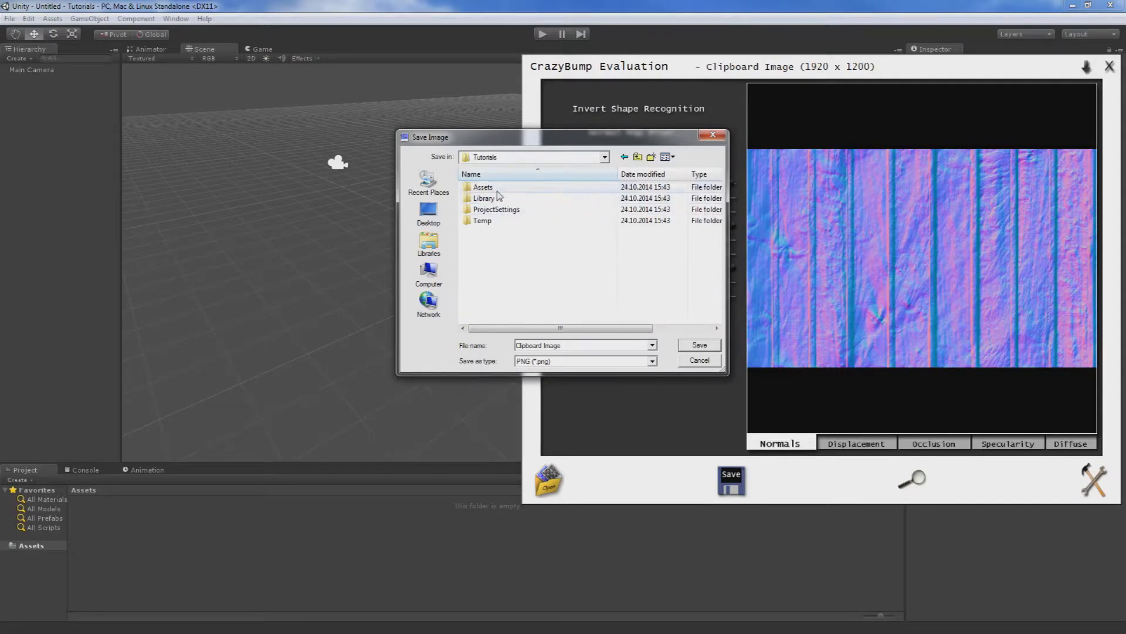
Create a folder named Materials inside Assets and open it.
{"action": "right_click", "coordinate": [501, 226]}
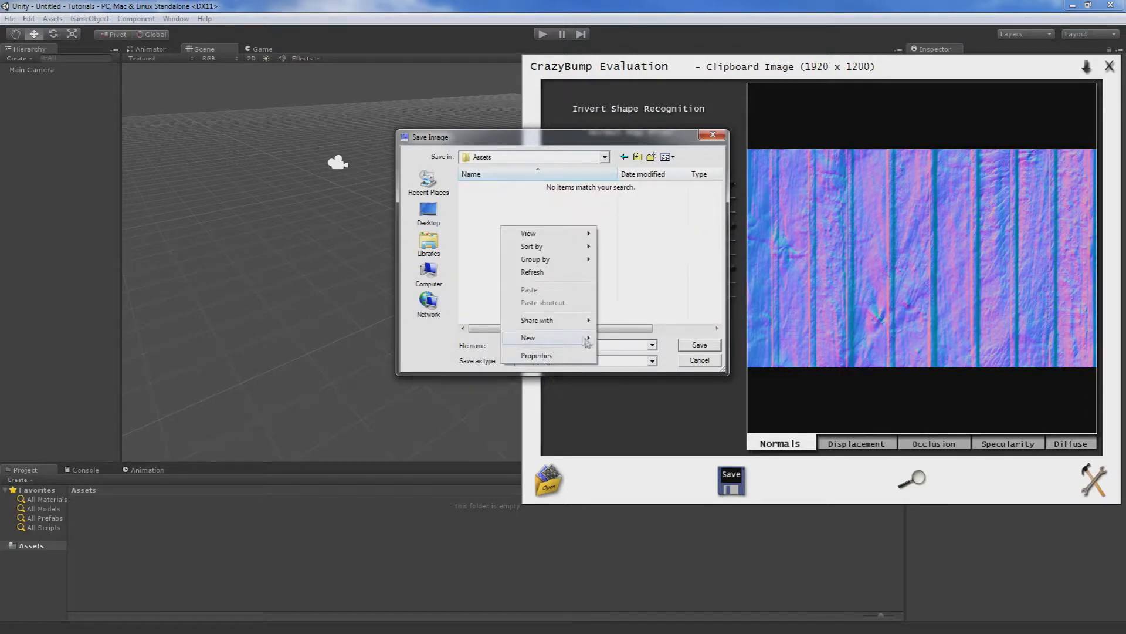
{"action": "left_click", "coordinate": [609, 339]}
{"action": "type", "text": "Ne"}
{"action": "key", "text": "BackSpace"}
{"action": "key", "text": "BackSpace"}
{"action": "type", "text": "Materials"}
{"action": "key", "text": "Return"}
{"action": "key", "text": "Return"}
Create a folder named Wooden wall inside Materials and open it.
{"action": "right_click", "coordinate": [504, 263]}
{"action": "mouse_move", "coordinate": [587, 386]}
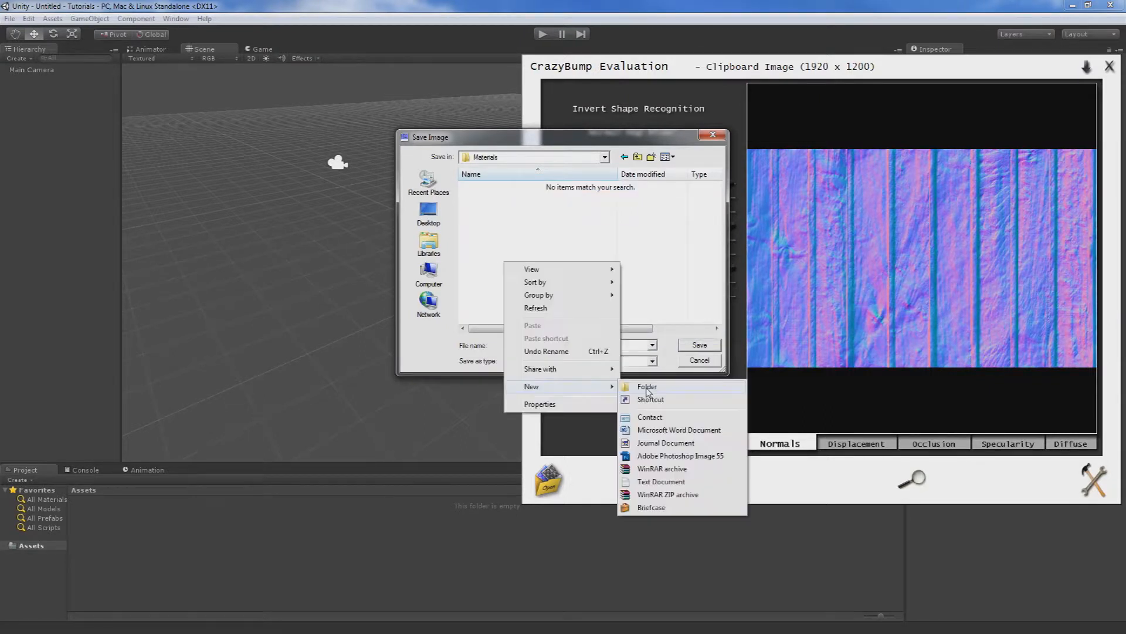
{"action": "left_click", "coordinate": [647, 389]}
{"action": "key", "text": "BackSpace"}
{"action": "type", "text": "Wooden wall"}
{"action": "key", "text": "Return"}
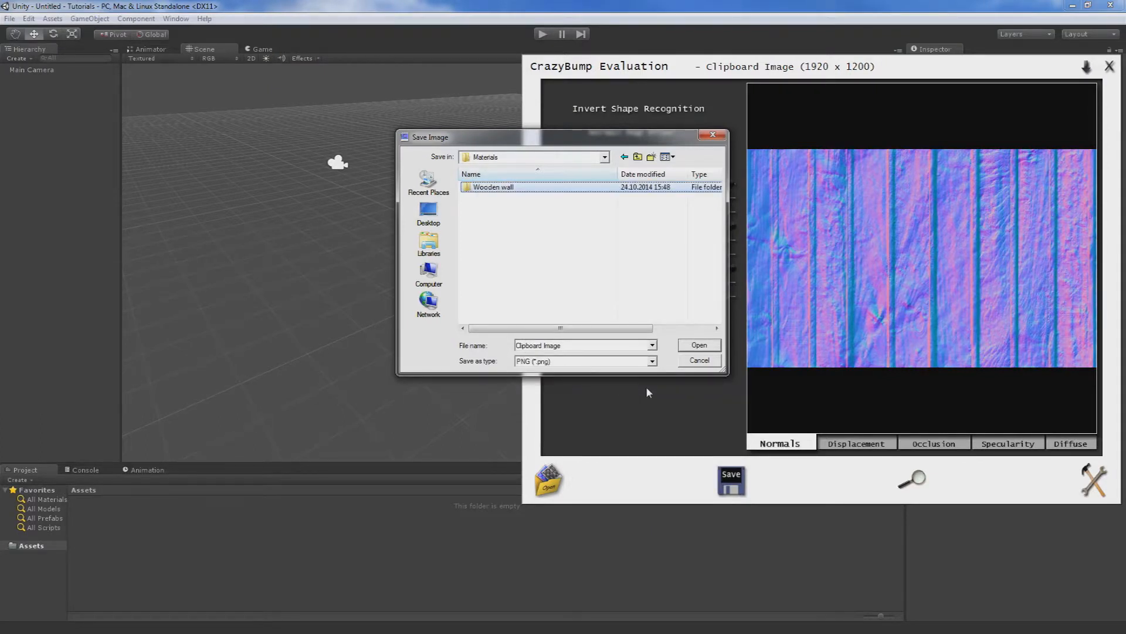
{"action": "left_click", "coordinate": [692, 349]}
Save all the textures as PNG files under the name Wooden wall and close CrazyBump.
{"action": "type", "text": "Wooden wall"}
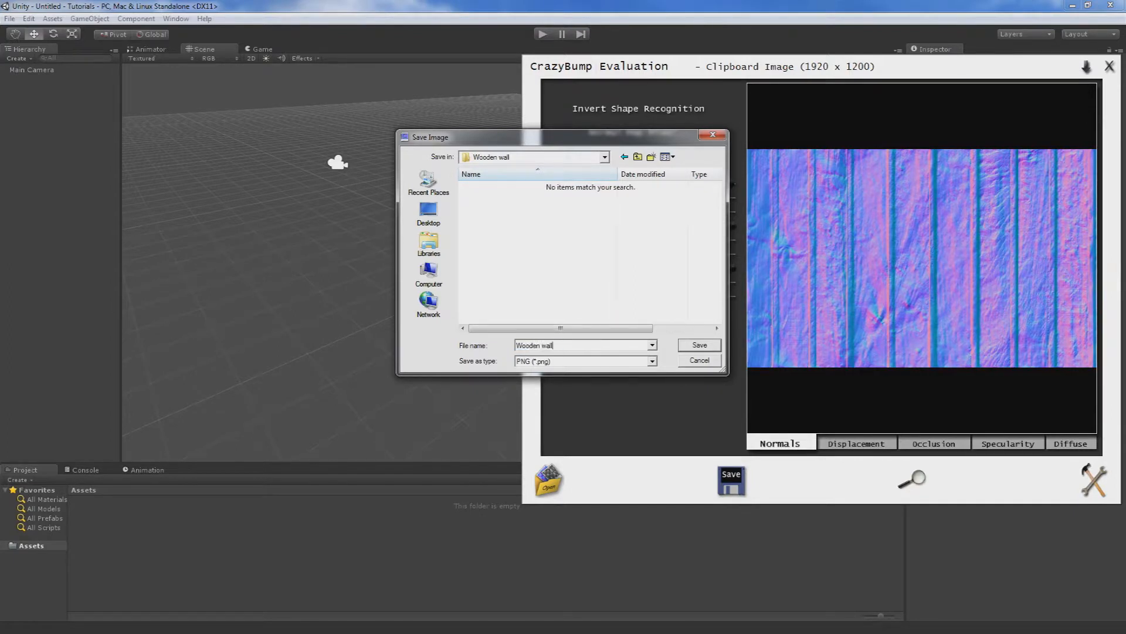
{"action": "key", "text": "Return"}
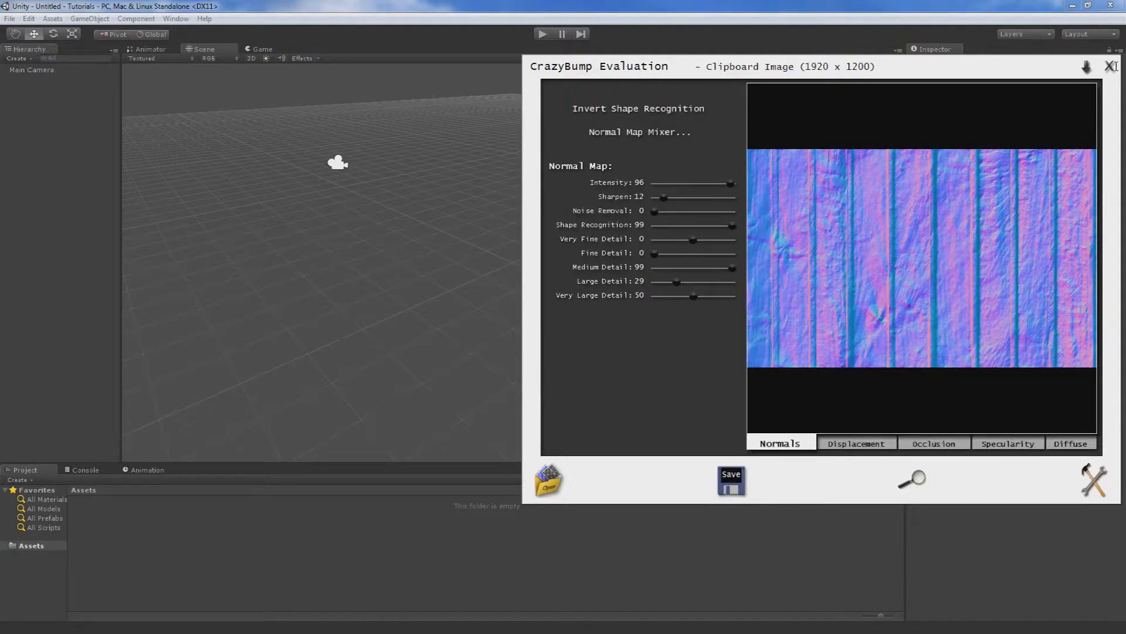
{"action": "left_click", "coordinate": [520, 351]}
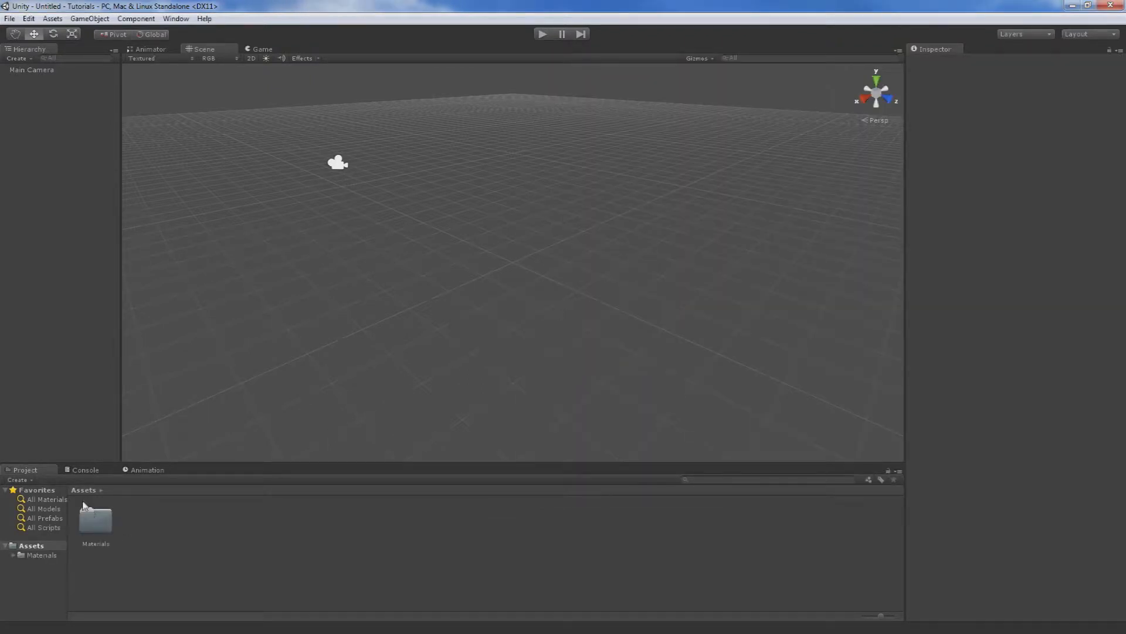
In Unity, open the Wooden wall folder inside Materials and examine the imported texture maps one by one.
{"action": "double_click", "coordinate": [91, 515]}
{"action": "double_click", "coordinate": [94, 517]}
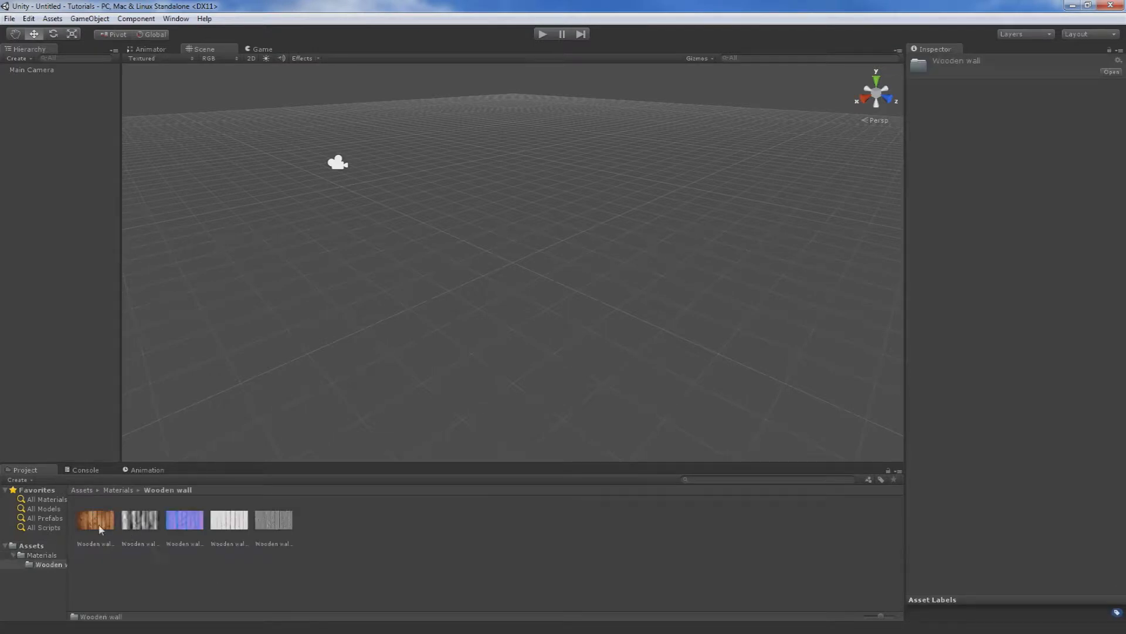
{"action": "left_click", "coordinate": [99, 528]}
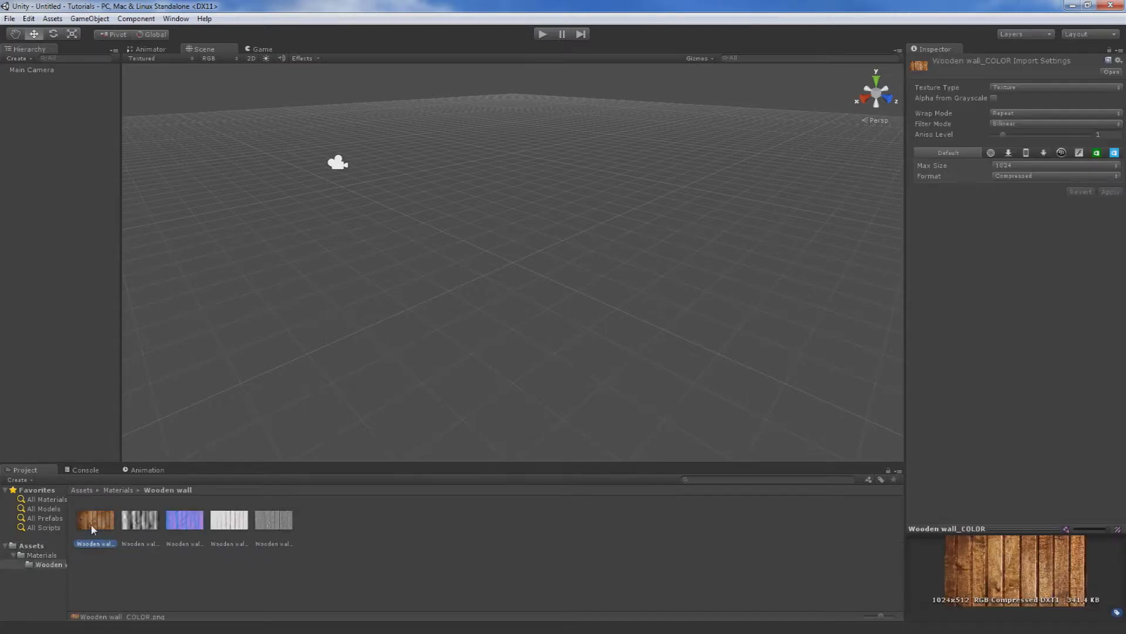
{"action": "left_click", "coordinate": [140, 529]}
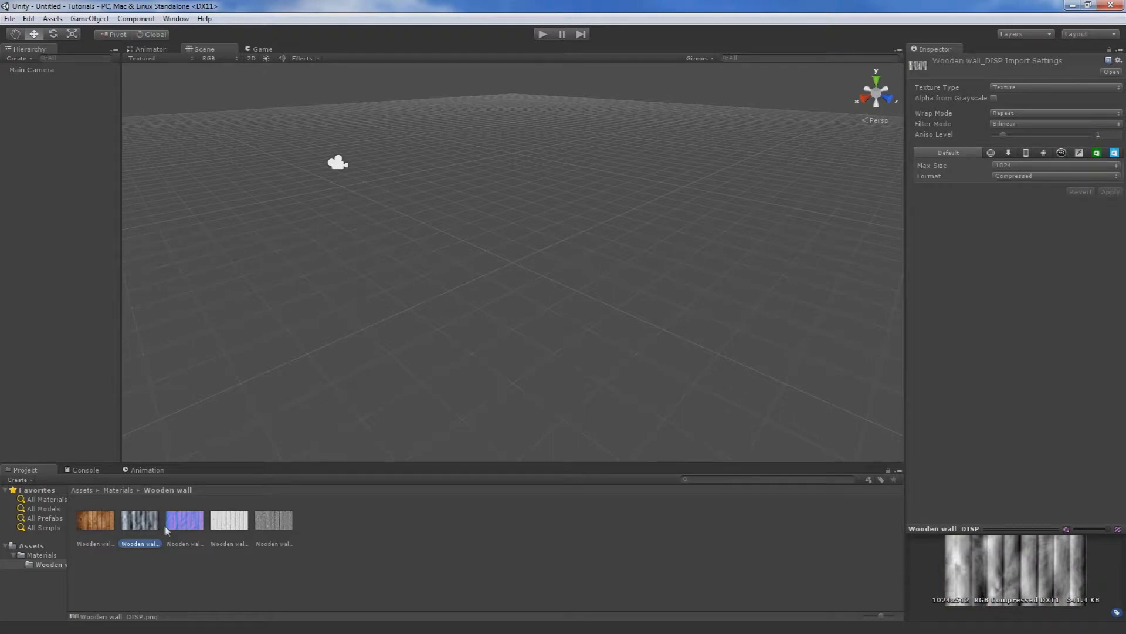
{"action": "left_click", "coordinate": [180, 531]}
{"action": "left_click", "coordinate": [232, 528]}
{"action": "left_click", "coordinate": [266, 522]}
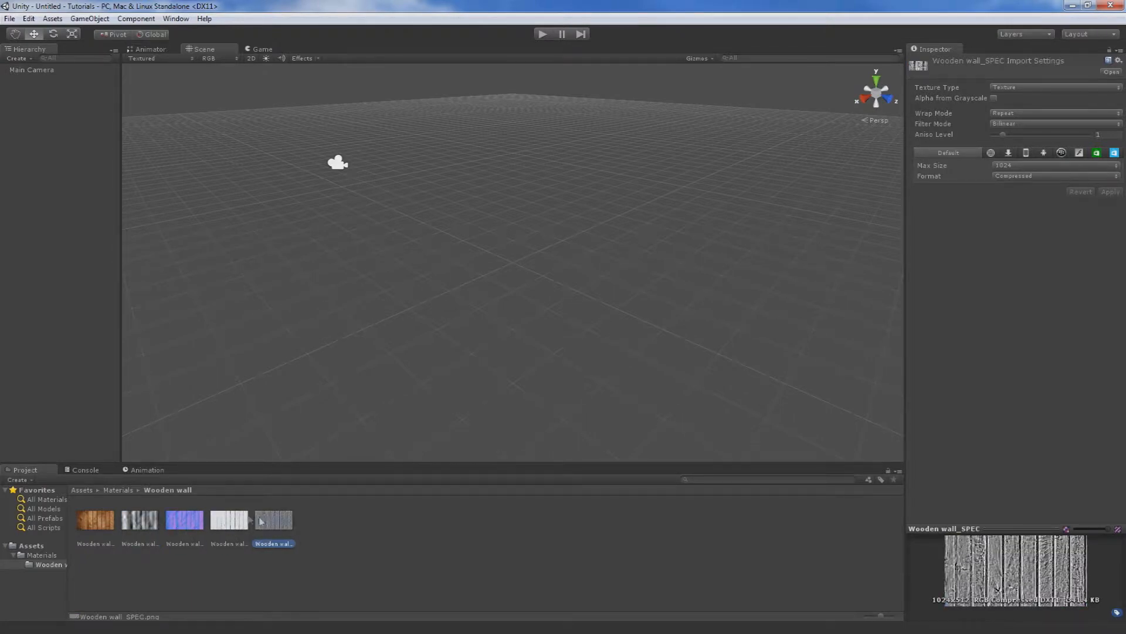
{"action": "left_click", "coordinate": [157, 532]}
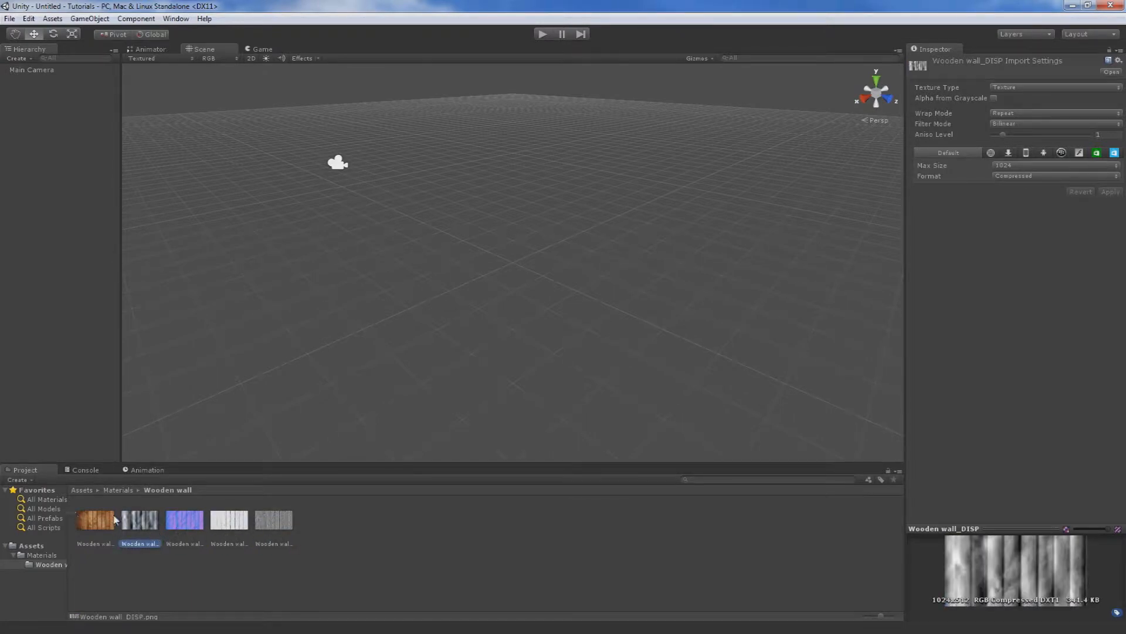
{"action": "left_click", "coordinate": [326, 559]}
{"action": "left_click", "coordinate": [291, 531]}
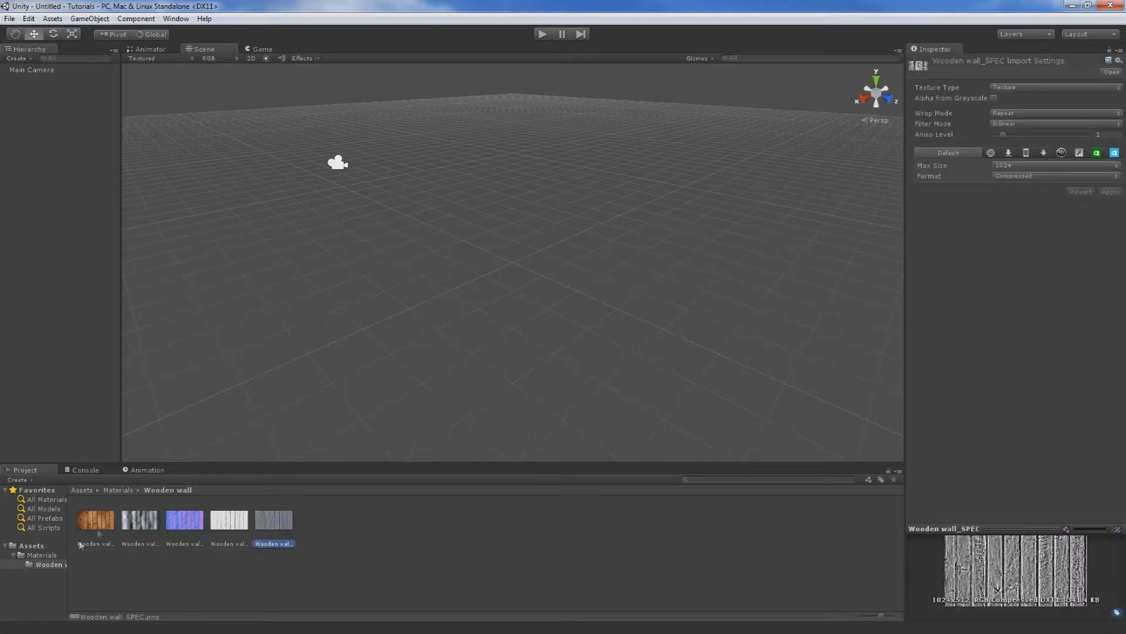
Delete the displacement and occlusion textures from the Wooden wall folder.
{"action": "left_click", "coordinate": [142, 535]}
{"action": "left_click", "coordinate": [234, 522]}
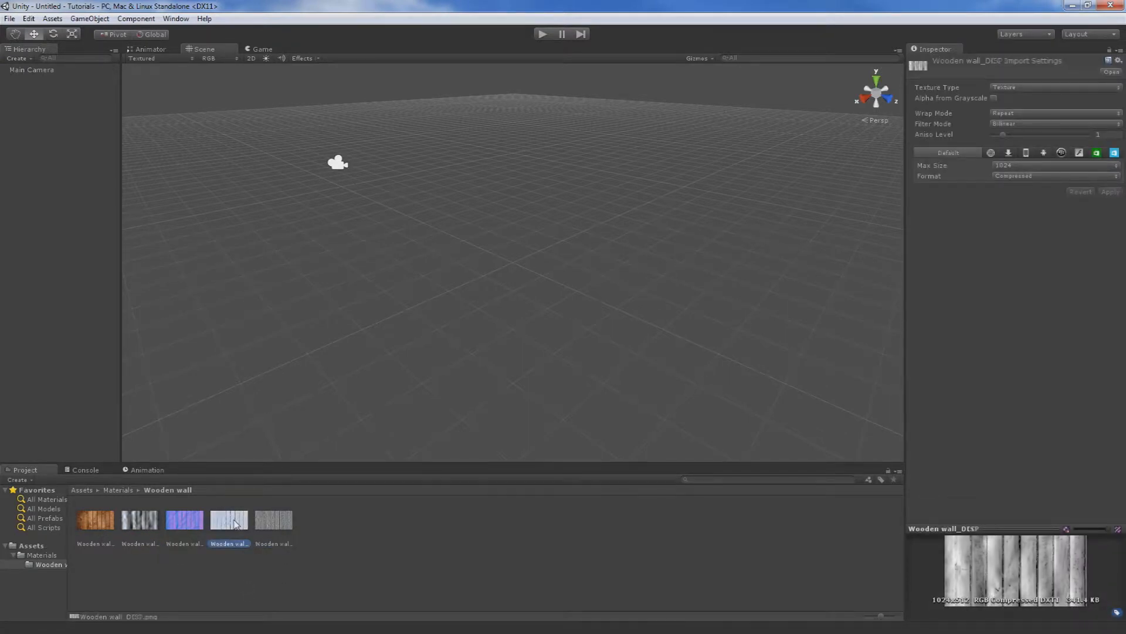
{"action": "key", "text": "Delete"}
{"action": "key", "text": "Return"}
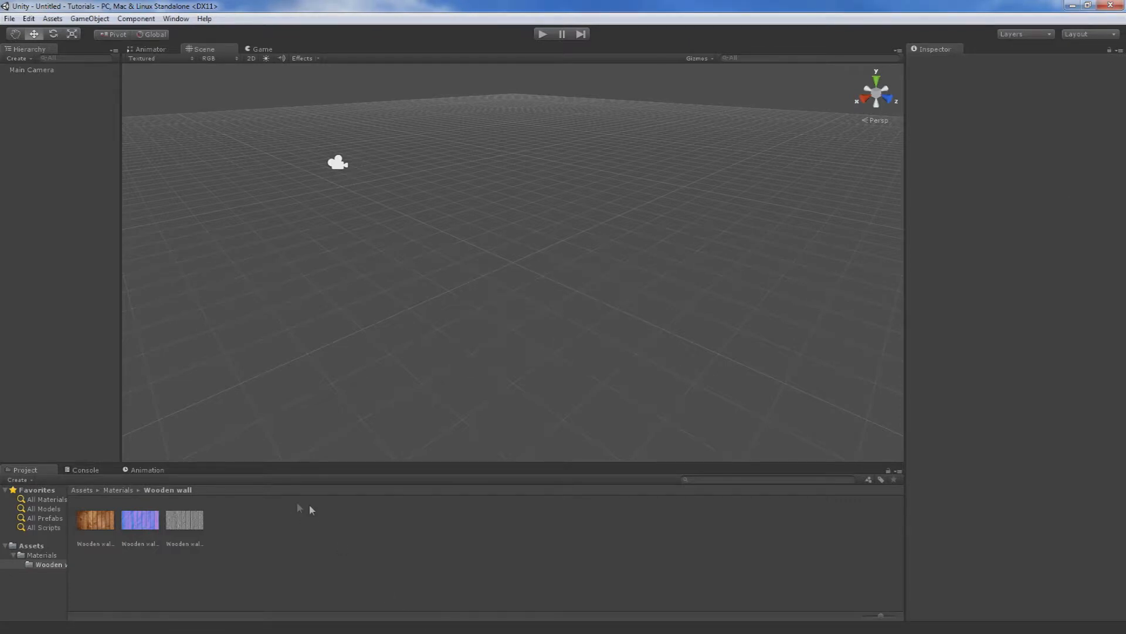
Create a new material named Wooden wall in the Wooden wall folder.
{"action": "right_click", "coordinate": [311, 532]}
{"action": "mouse_move", "coordinate": [393, 351]}
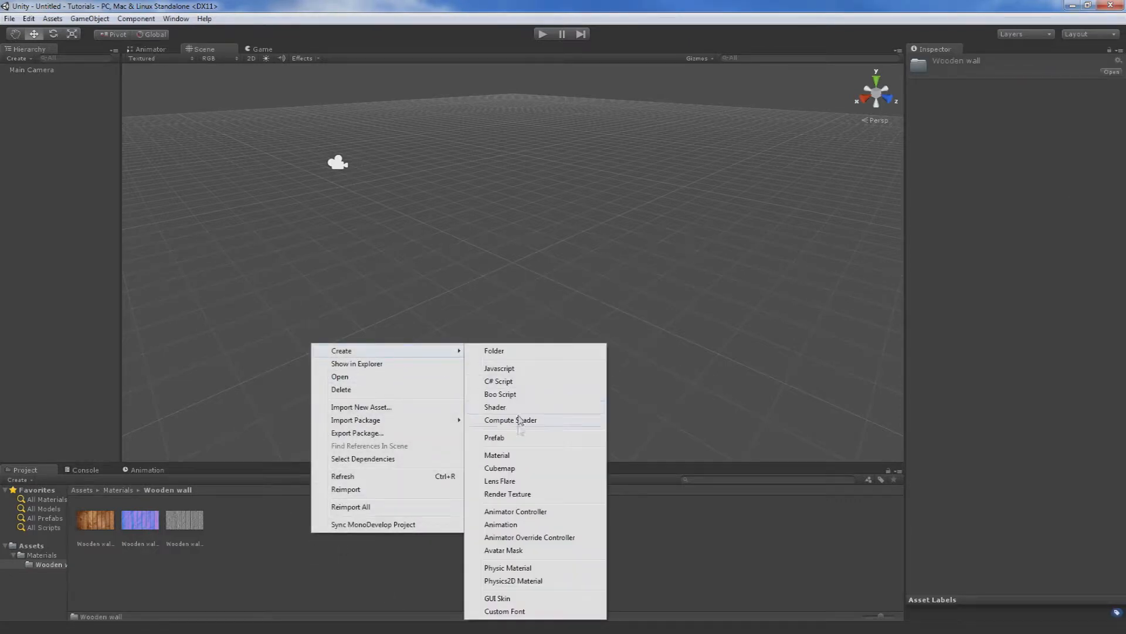
{"action": "left_click", "coordinate": [508, 456]}
{"action": "type", "text": "Wooden wall"}
{"action": "key", "text": "Return"}
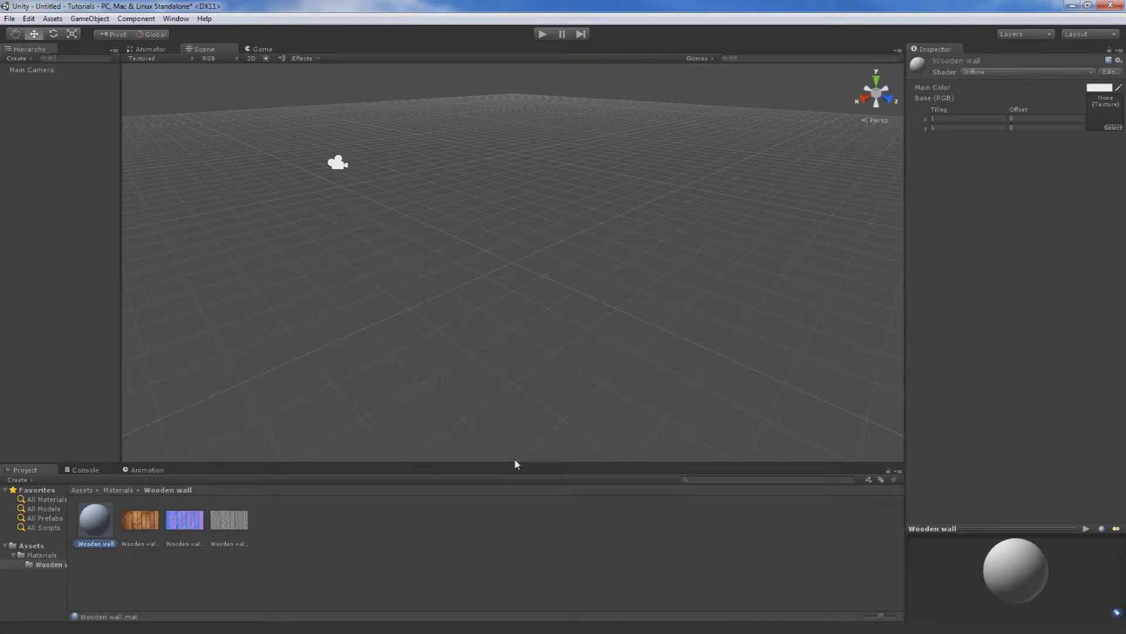
Import the complete Character Controller package into the project.
{"action": "left_click", "coordinate": [59, 20]}
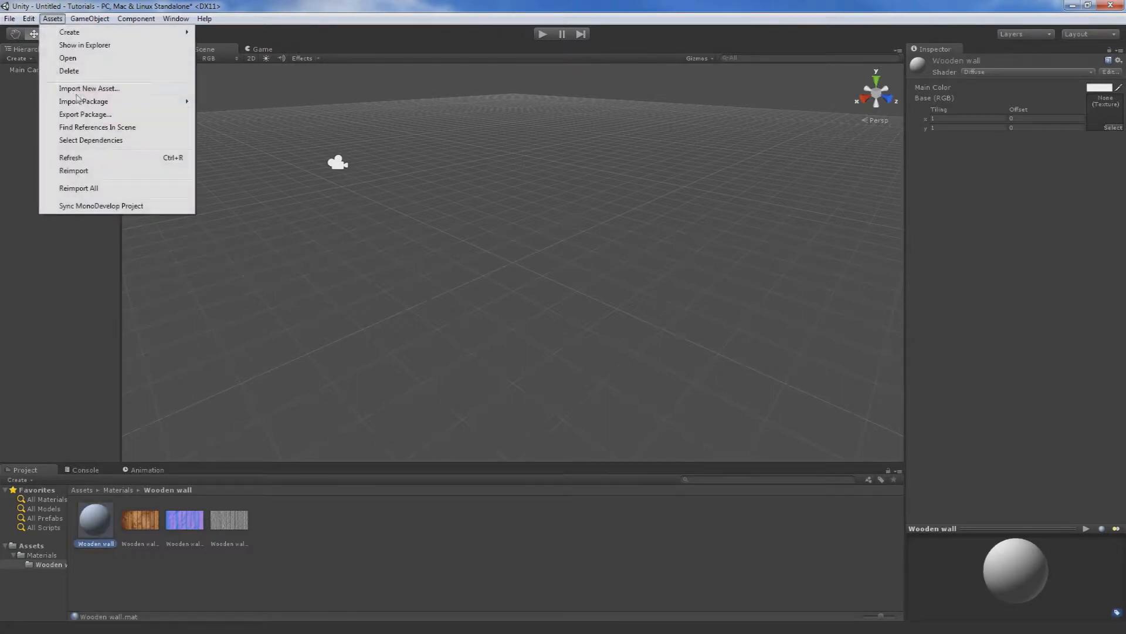
{"action": "mouse_move", "coordinate": [117, 103]}
{"action": "left_click", "coordinate": [265, 120]}
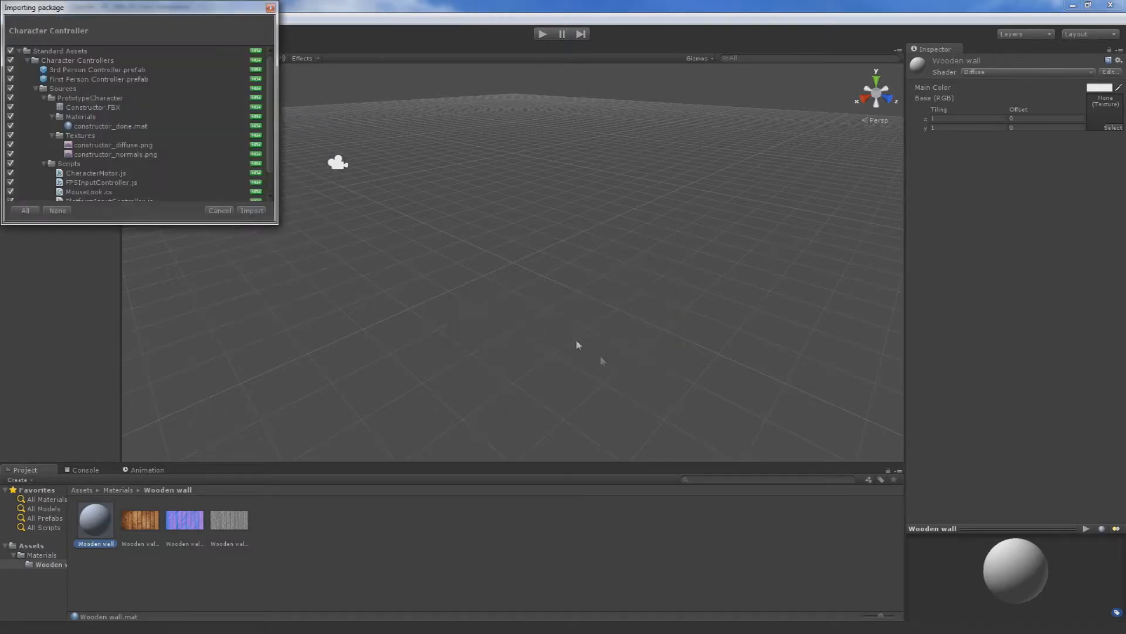
{"action": "left_click", "coordinate": [245, 212]}
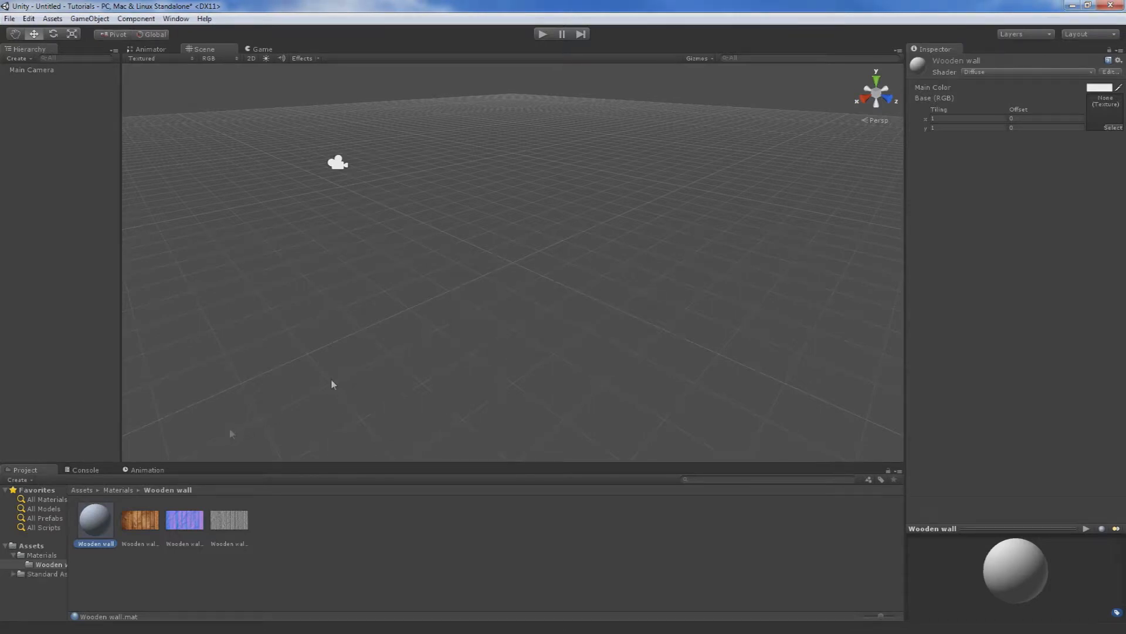
Set the Wooden wall material to the Parallax Specular shader and assign the wood, normal and height textures to its Base, Normalmap and Heightmap slots.
{"action": "left_click", "coordinate": [981, 73]}
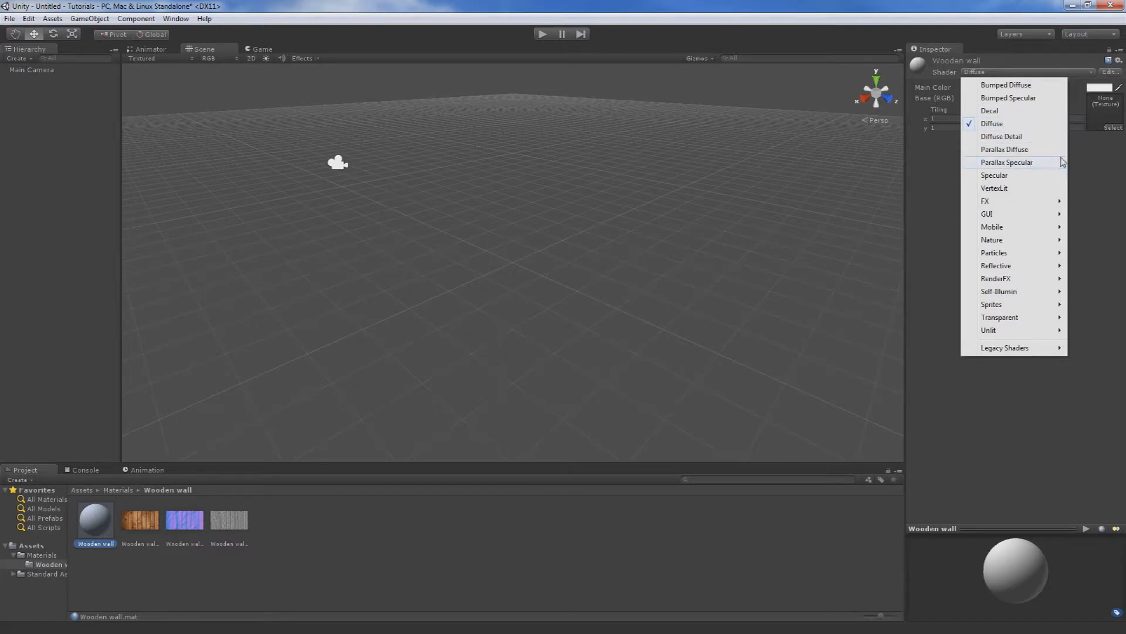
{"action": "left_click", "coordinate": [1042, 163]}
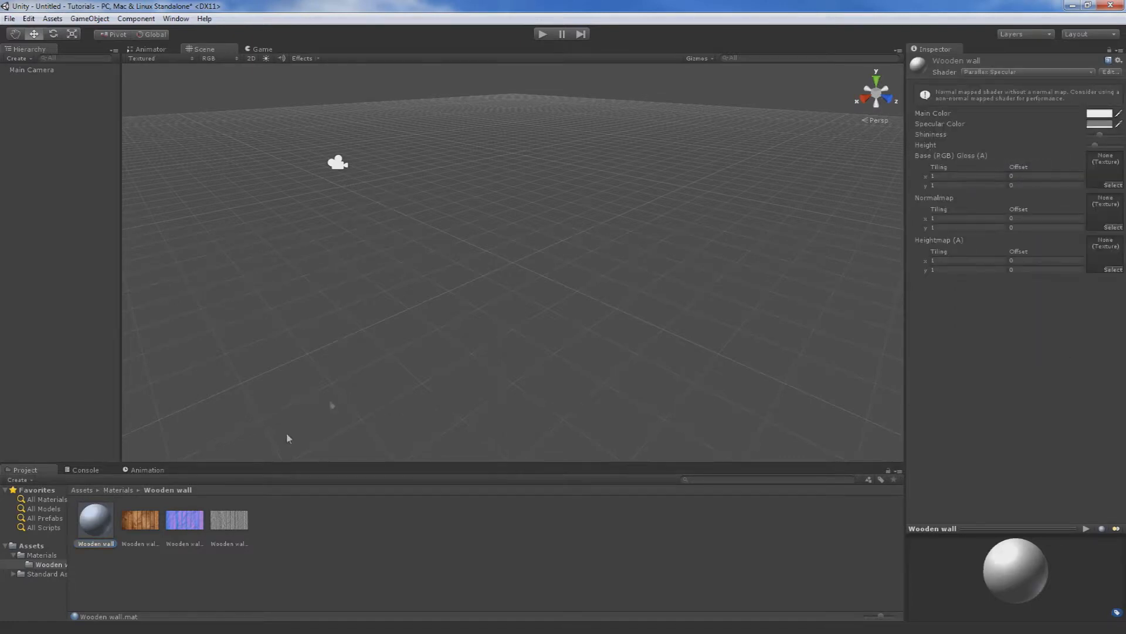
{"action": "left_click_drag", "start_coordinate": [128, 527], "coordinate": [882, 225]}
{"action": "left_click_drag", "start_coordinate": [1122, 165], "coordinate": [1115, 173]}
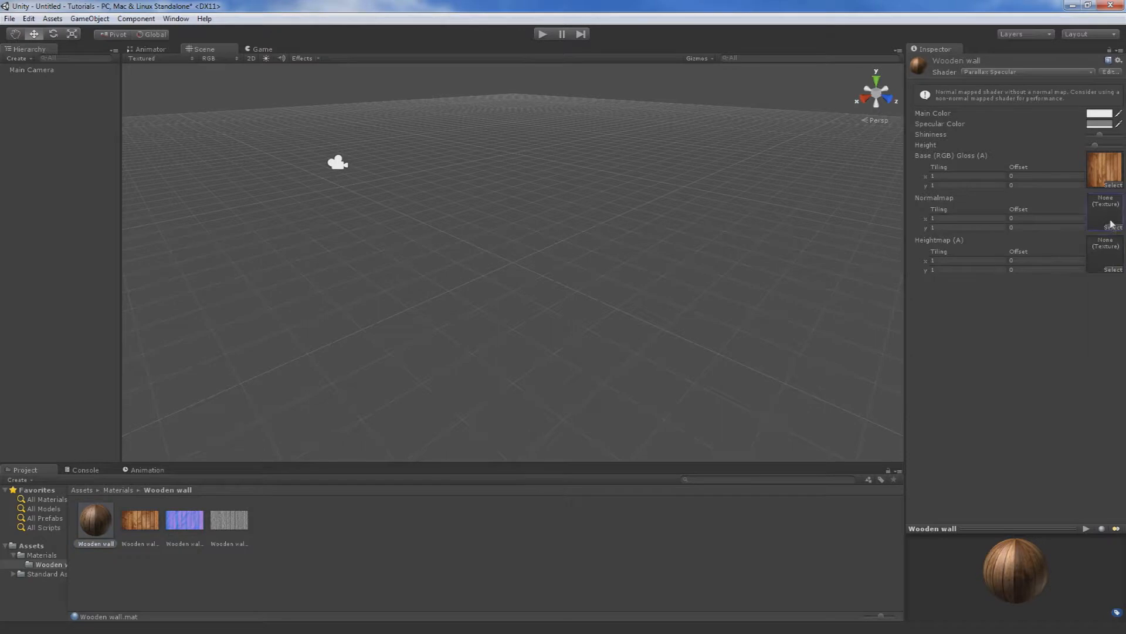
{"action": "left_click_drag", "start_coordinate": [1110, 225], "coordinate": [1112, 222]}
{"action": "left_click_drag", "start_coordinate": [229, 520], "coordinate": [949, 250]}
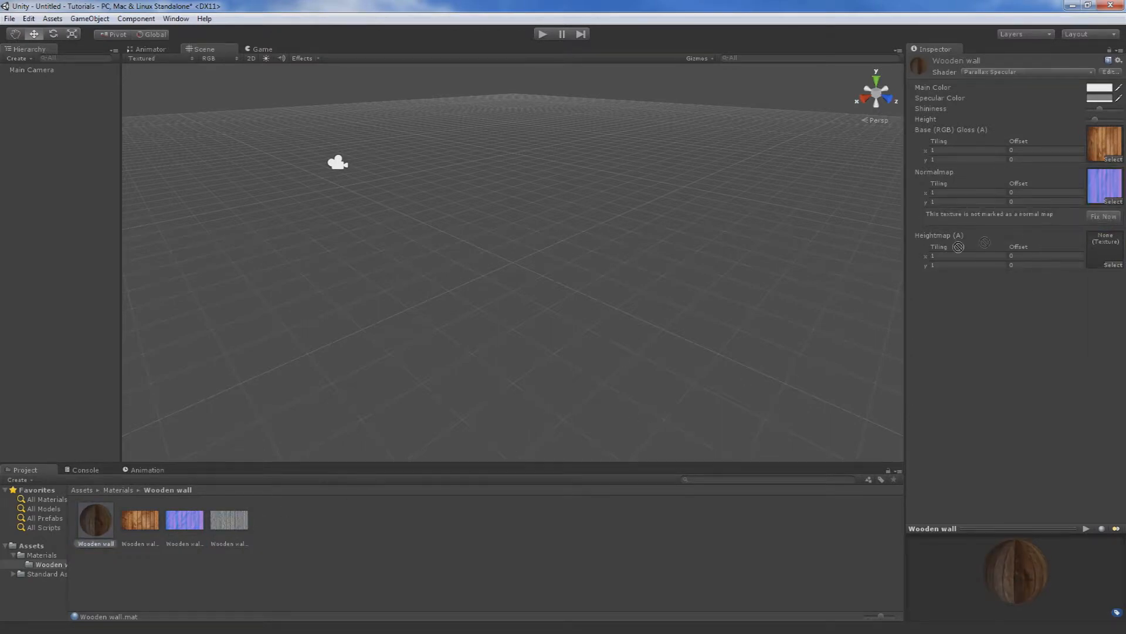
{"action": "left_click_drag", "start_coordinate": [1109, 251], "coordinate": [1108, 253]}
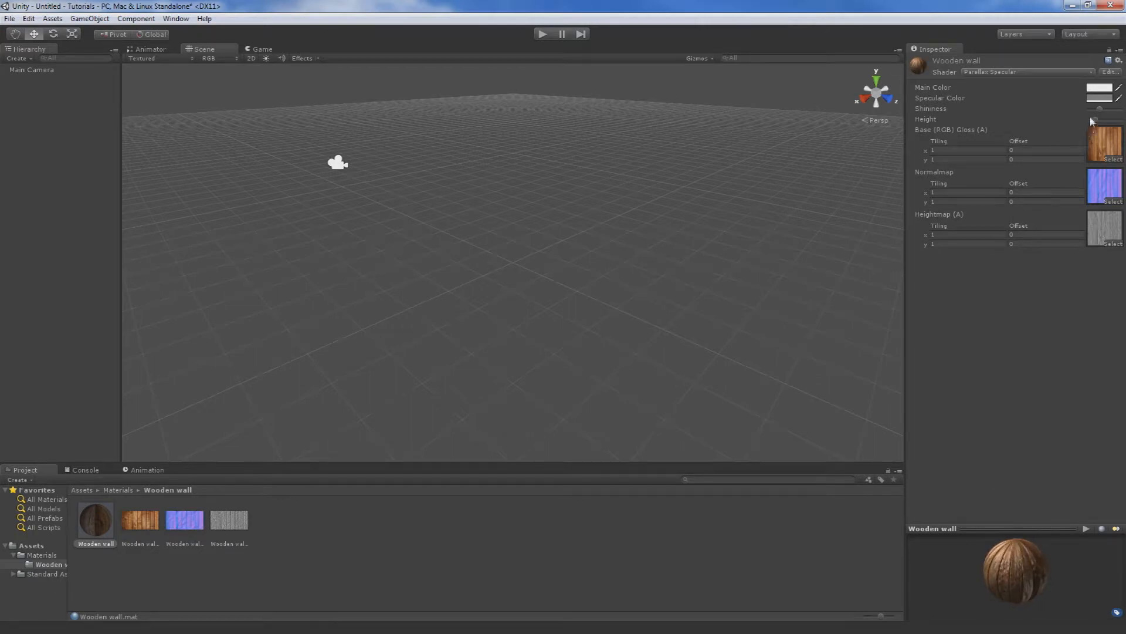
Raise the Wooden wall material's shininess to maximum and inspect the effect on the preview sphere.
{"action": "left_click_drag", "start_coordinate": [1099, 114], "coordinate": [1121, 128]}
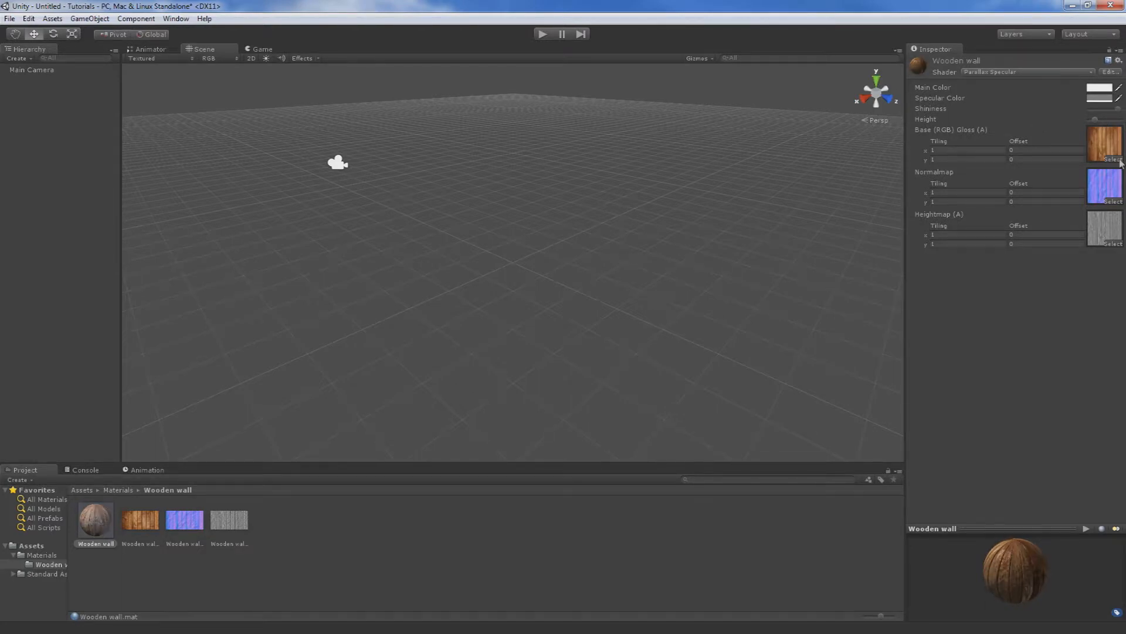
{"action": "left_click_drag", "start_coordinate": [1014, 572], "coordinate": [746, 464]}
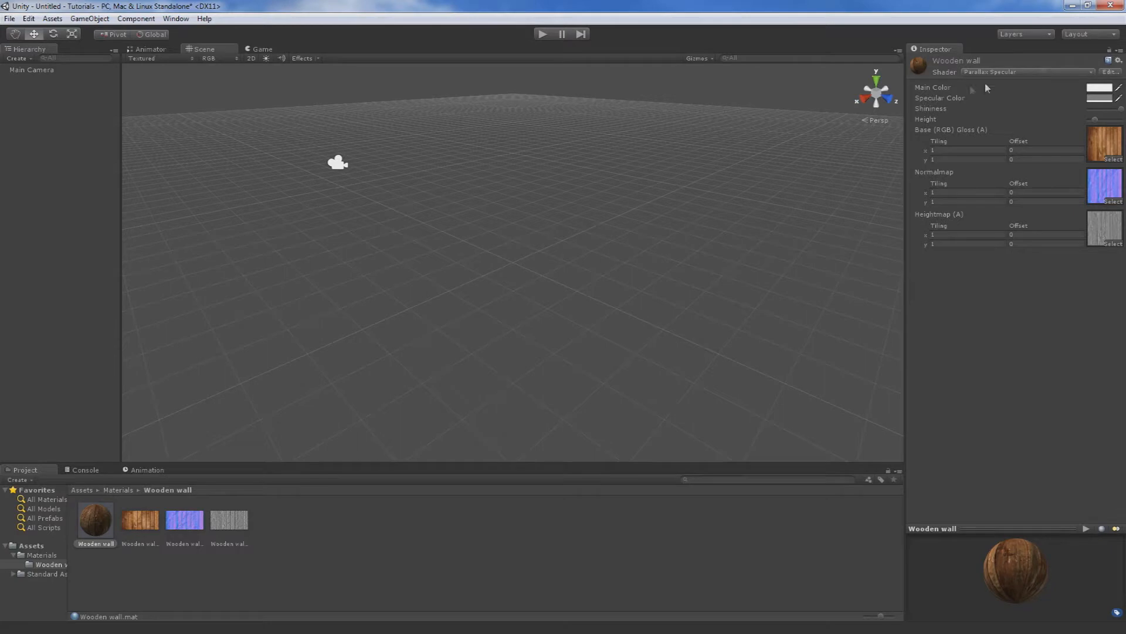
Try the Parallax Diffuse and Diffuse Detail shaders on the Wooden wall material and settle on Bumped Diffuse.
{"action": "left_click", "coordinate": [1009, 71]}
{"action": "left_click", "coordinate": [1008, 150]}
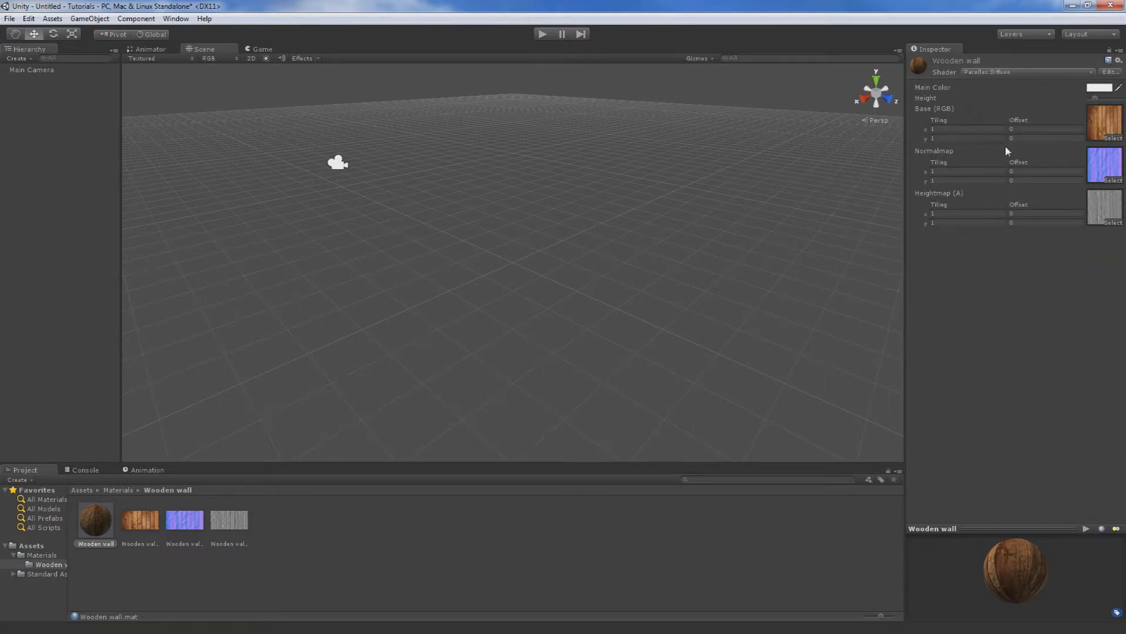
{"action": "left_click", "coordinate": [974, 72]}
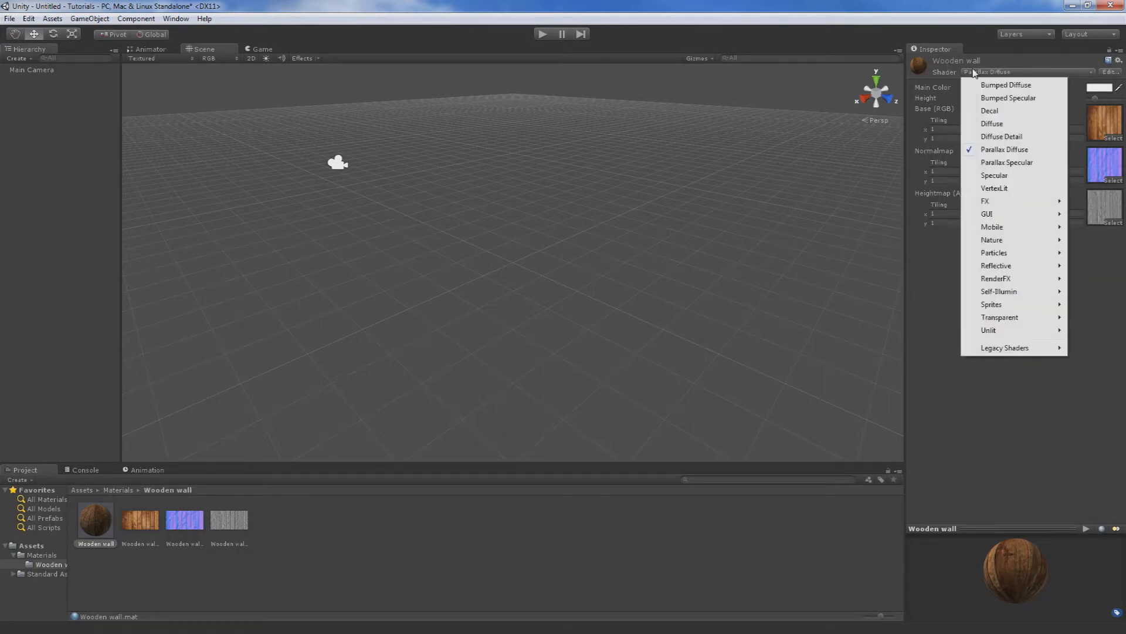
{"action": "left_click", "coordinate": [1002, 137]}
{"action": "left_click", "coordinate": [991, 72]}
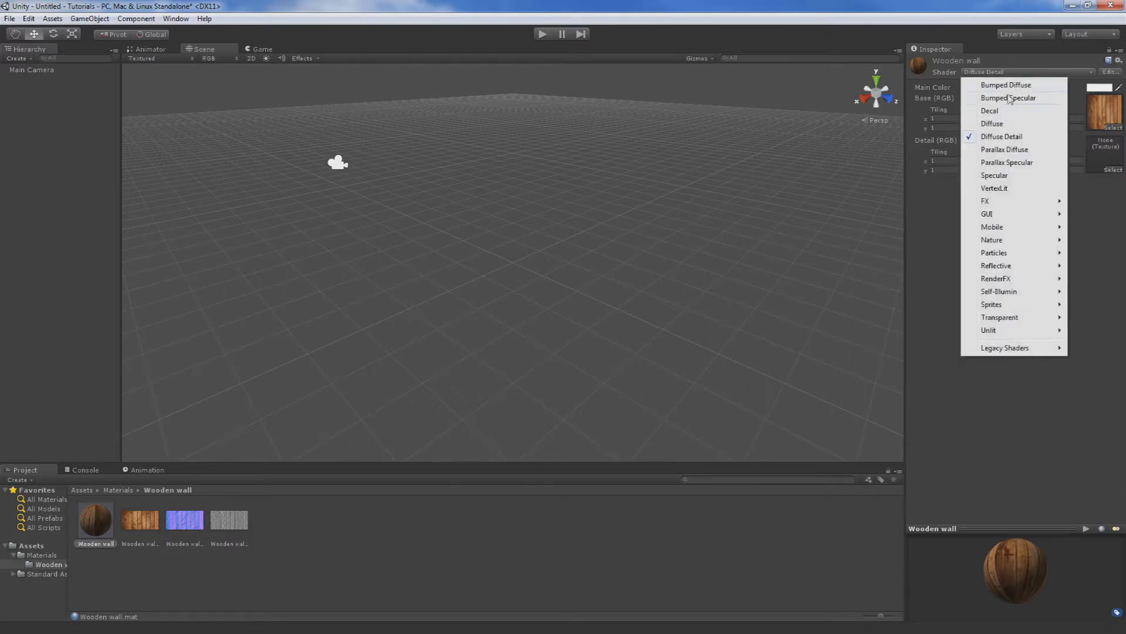
{"action": "left_click", "coordinate": [1007, 85]}
{"action": "left_click_drag", "start_coordinate": [1080, 569], "coordinate": [1006, 572]}
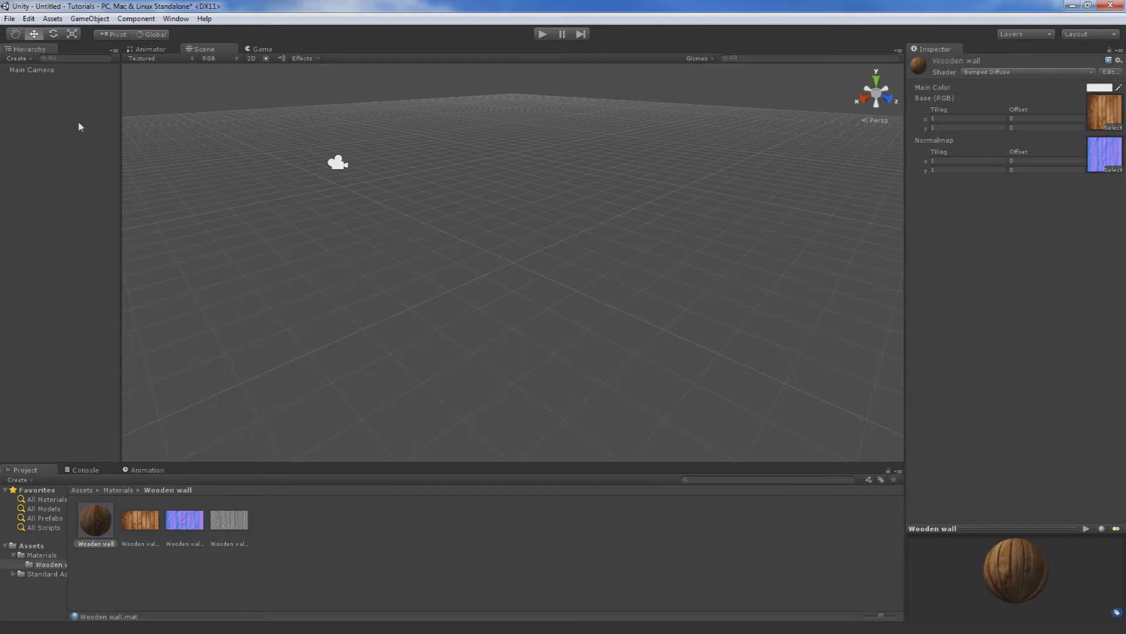
Create a plane and scale it up uniformly to about 10.5 as the ground.
{"action": "left_click", "coordinate": [97, 18]}
{"action": "mouse_move", "coordinate": [97, 59]}
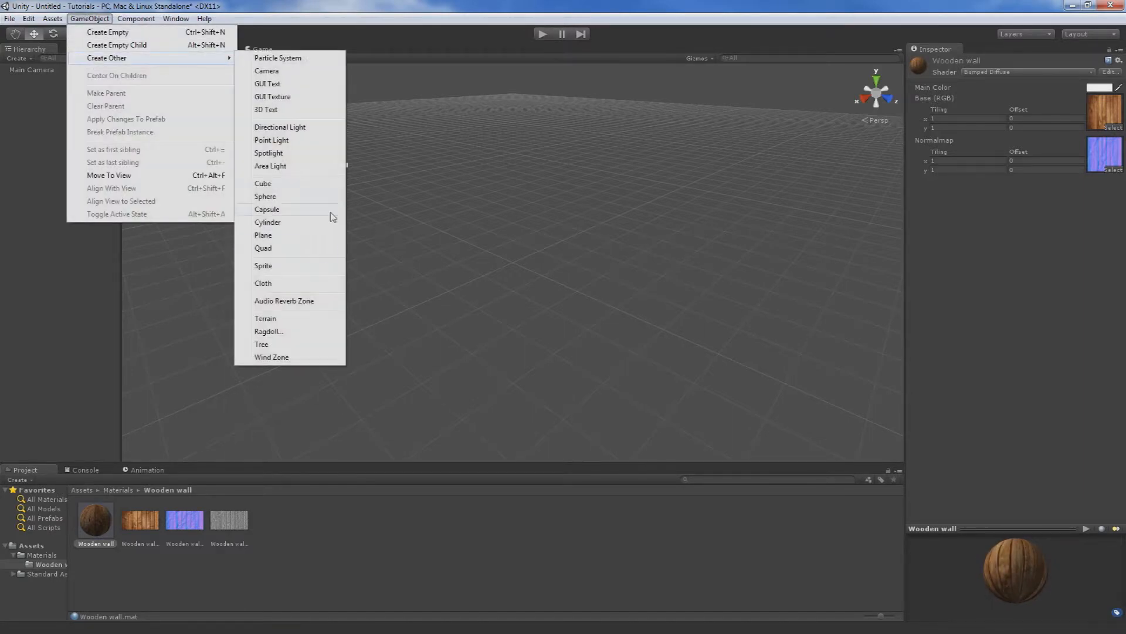
{"action": "left_click", "coordinate": [279, 236]}
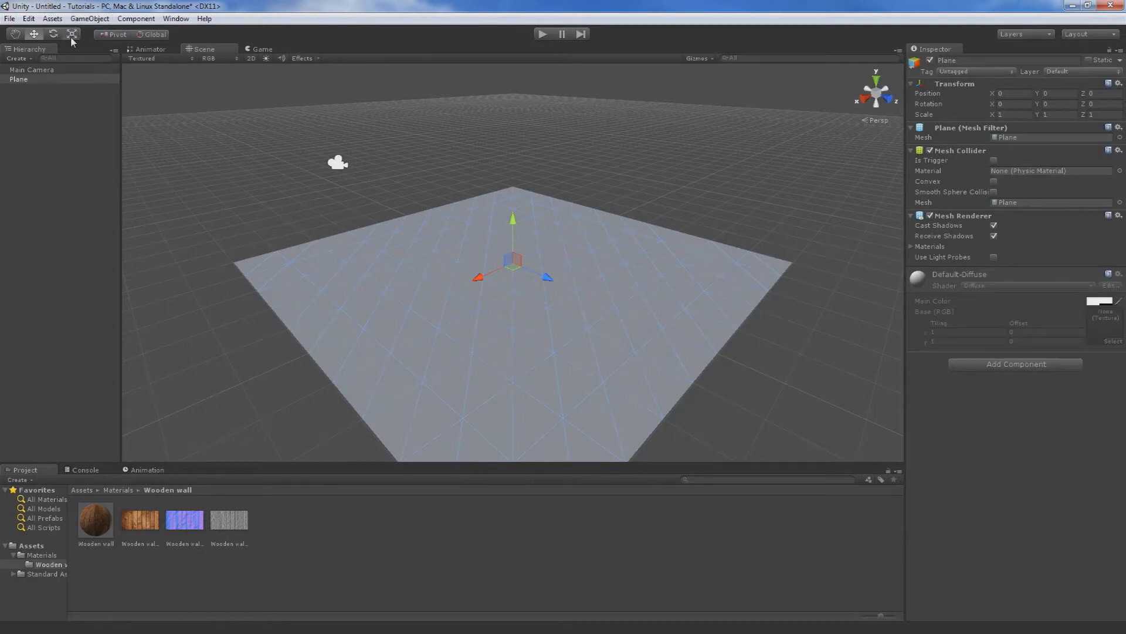
{"action": "left_click", "coordinate": [71, 36]}
{"action": "left_click_drag", "start_coordinate": [511, 264], "coordinate": [834, 438]}
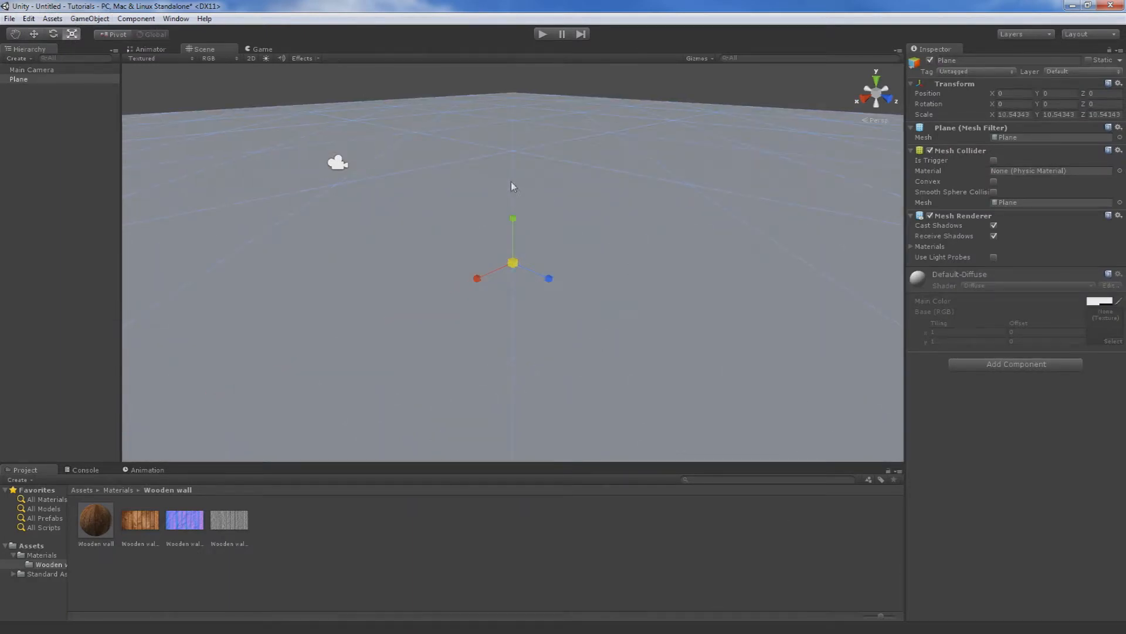
Search the project assets for "fi" and place the First Person Controller in the scene, standing above the plane.
{"action": "left_click", "coordinate": [92, 19]}
{"action": "left_click", "coordinate": [22, 547]}
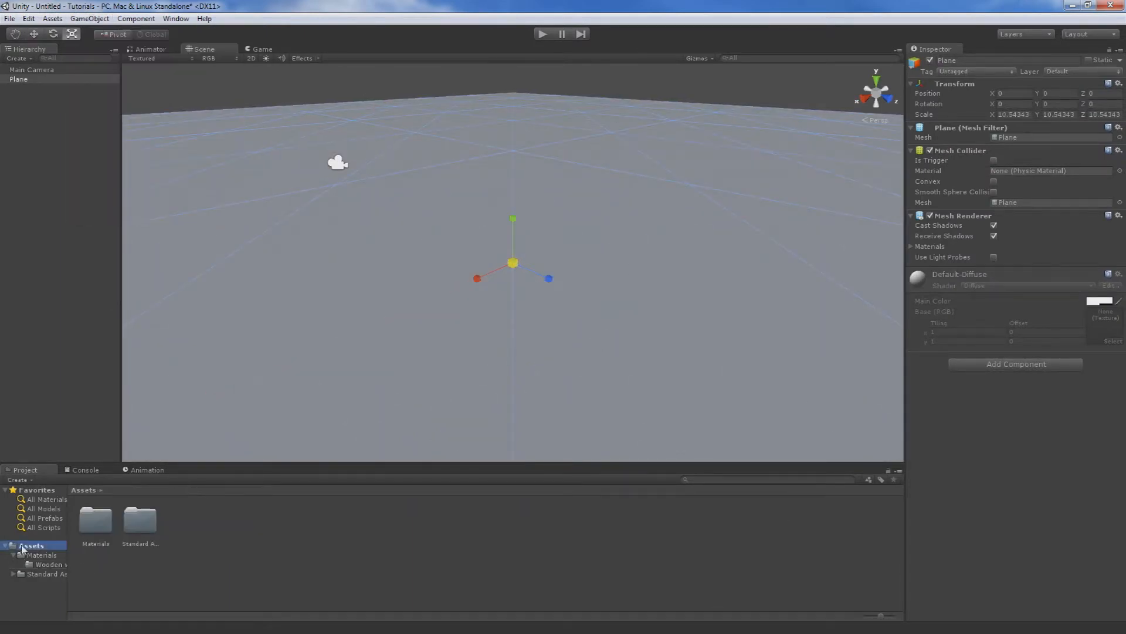
{"action": "left_click", "coordinate": [757, 482]}
{"action": "type", "text": "fi"}
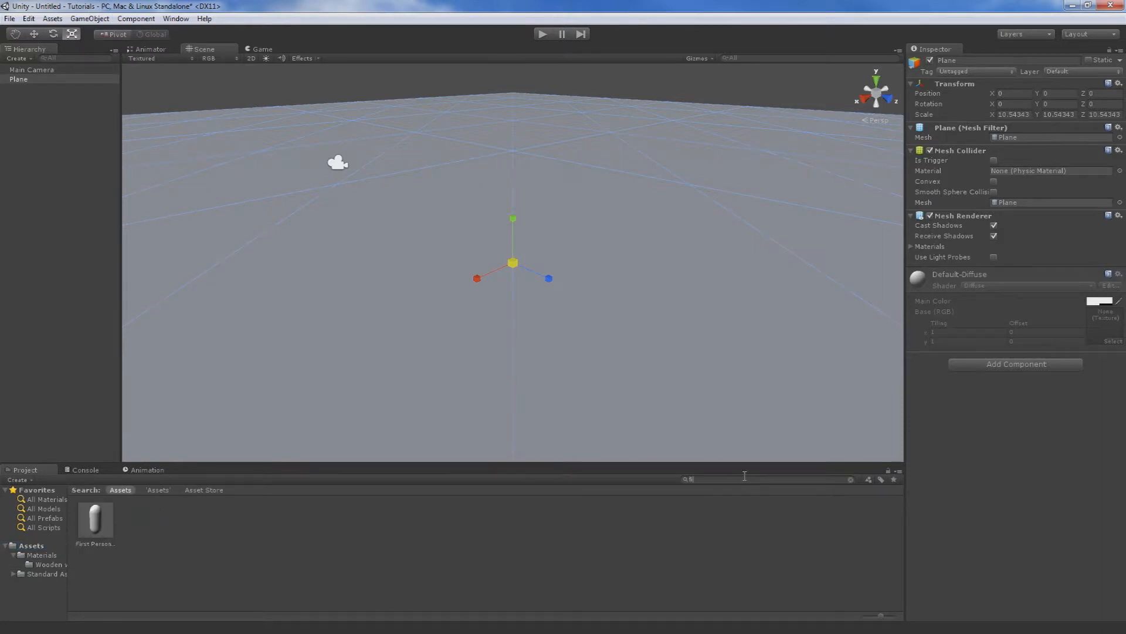
{"action": "left_click_drag", "start_coordinate": [117, 534], "coordinate": [317, 150]}
{"action": "left_click", "coordinate": [35, 34]}
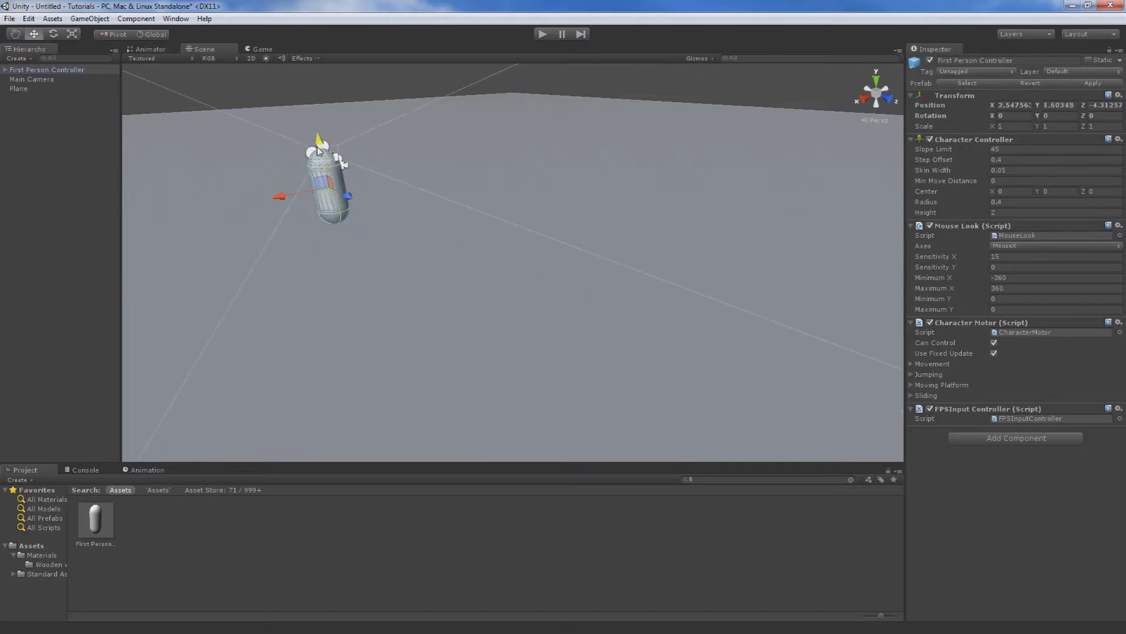
Create a cube and raise it above the plane to a Y position of about 1.3.
{"action": "left_click", "coordinate": [109, 18]}
{"action": "mouse_move", "coordinate": [150, 59]}
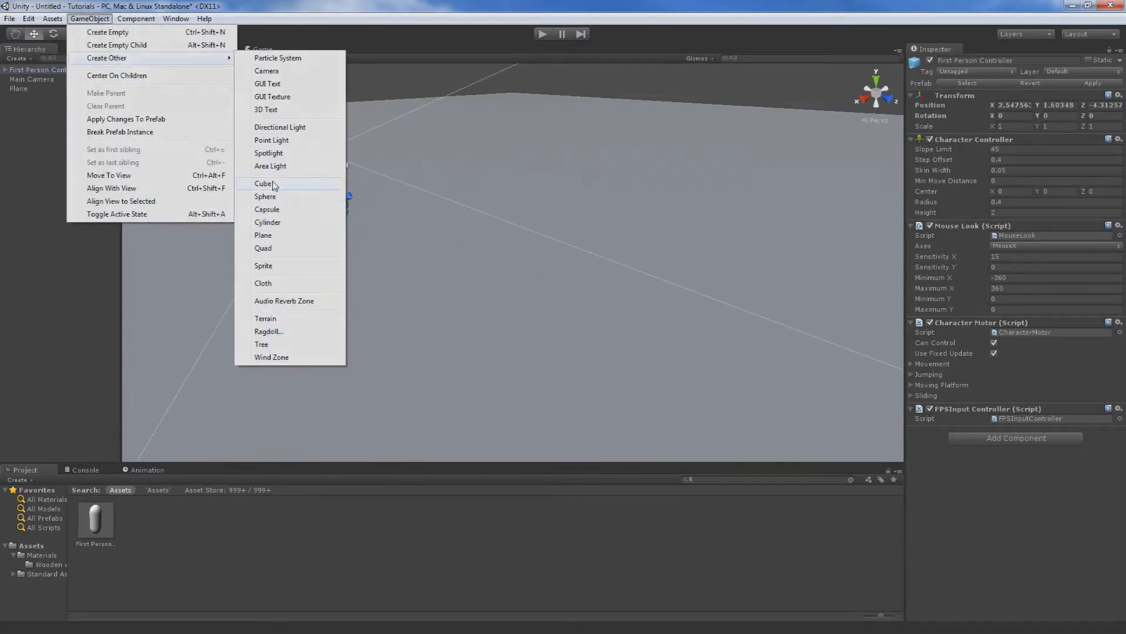
{"action": "left_click", "coordinate": [274, 184]}
{"action": "left_click_drag", "start_coordinate": [513, 228], "coordinate": [509, 186]}
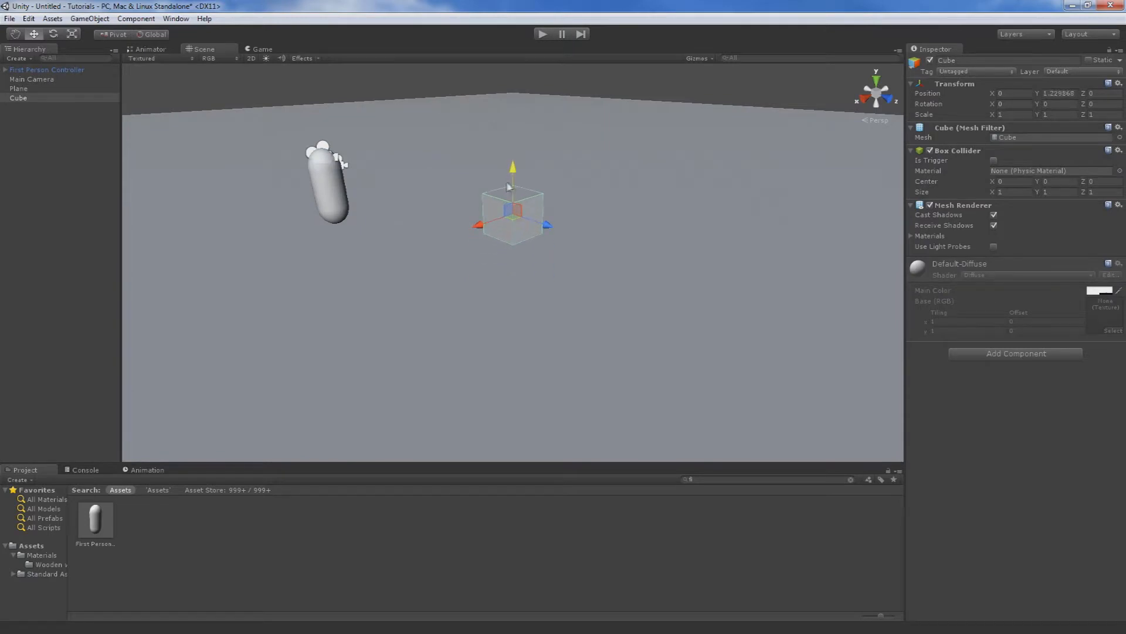
Scale the cube into a wall of about X 17.2, Y 4.4, Z 0.26 and raise it to about Y 2.1.
{"action": "left_click", "coordinate": [73, 34]}
{"action": "left_click_drag", "start_coordinate": [547, 227], "coordinate": [1056, 316]}
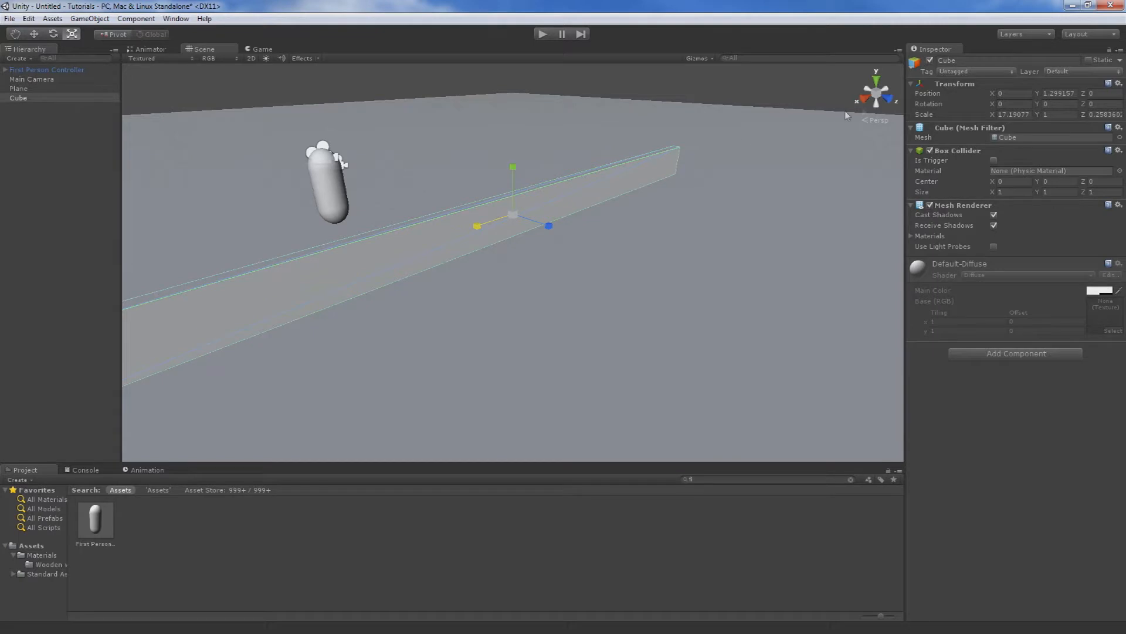
{"action": "left_click_drag", "start_coordinate": [513, 167], "coordinate": [503, 18]}
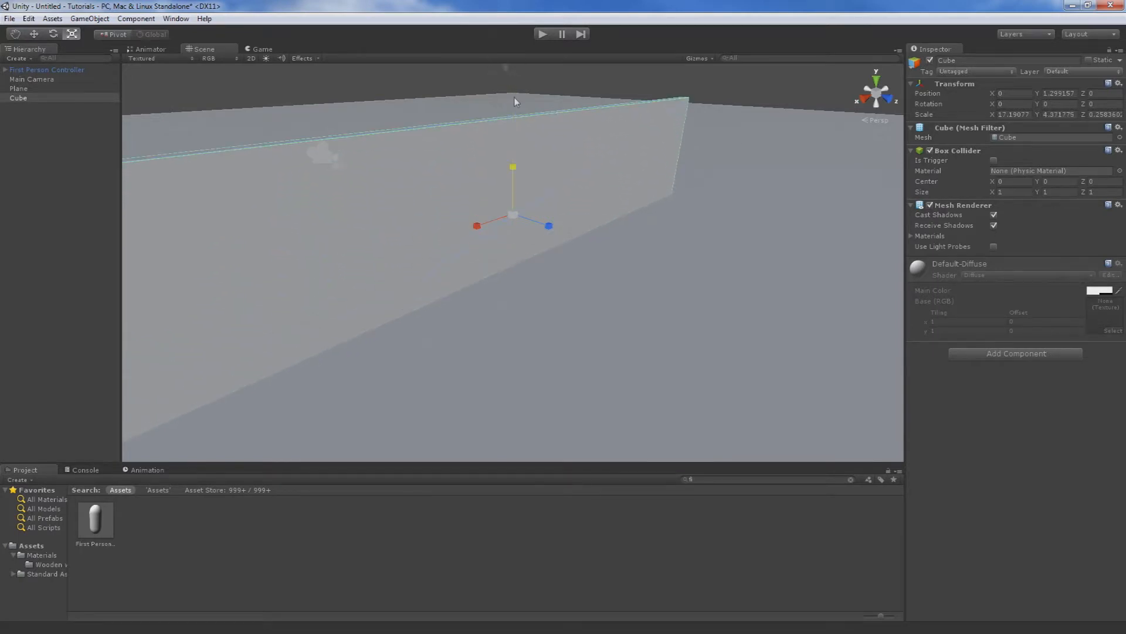
{"action": "middle_click_drag", "start_coordinate": [510, 143], "coordinate": [515, 192]}
{"action": "left_click_drag", "start_coordinate": [514, 193], "coordinate": [174, 70], "text": "alt"}
{"action": "left_click", "coordinate": [32, 34]}
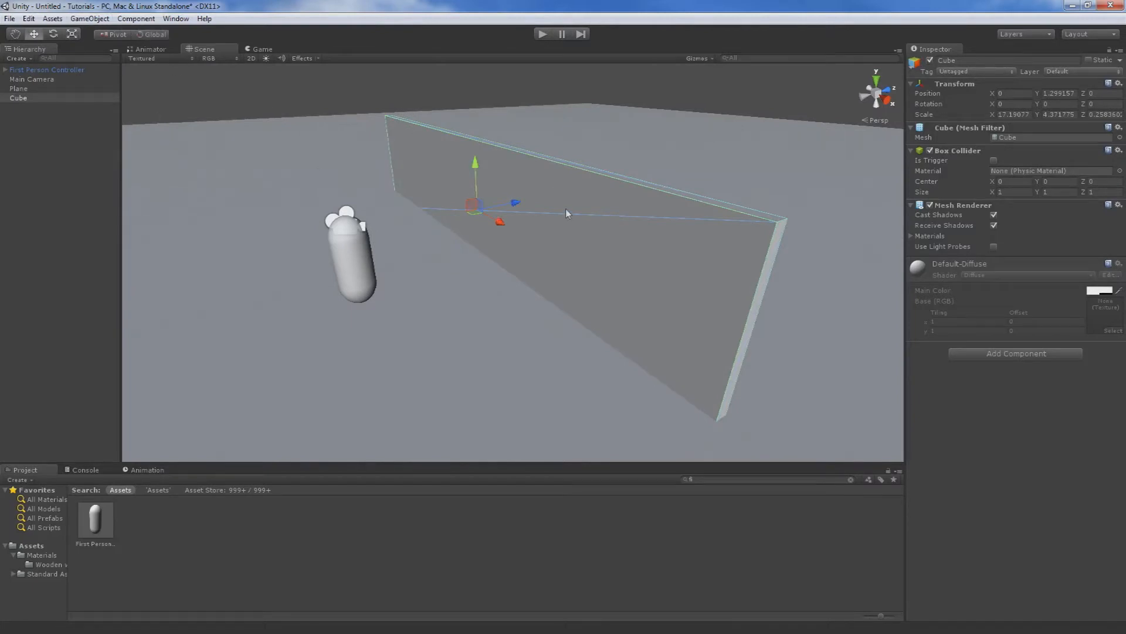
{"action": "left_click_drag", "start_coordinate": [480, 171], "coordinate": [484, 146]}
Apply the Wooden wall material to the cube wall and inspect the surface from the front.
{"action": "left_click", "coordinate": [53, 567]}
{"action": "left_click_drag", "start_coordinate": [98, 522], "coordinate": [510, 182]}
{"action": "right_click_drag", "start_coordinate": [505, 183], "coordinate": [235, 311]}
{"action": "middle_click_drag", "start_coordinate": [235, 311], "coordinate": [465, 244]}
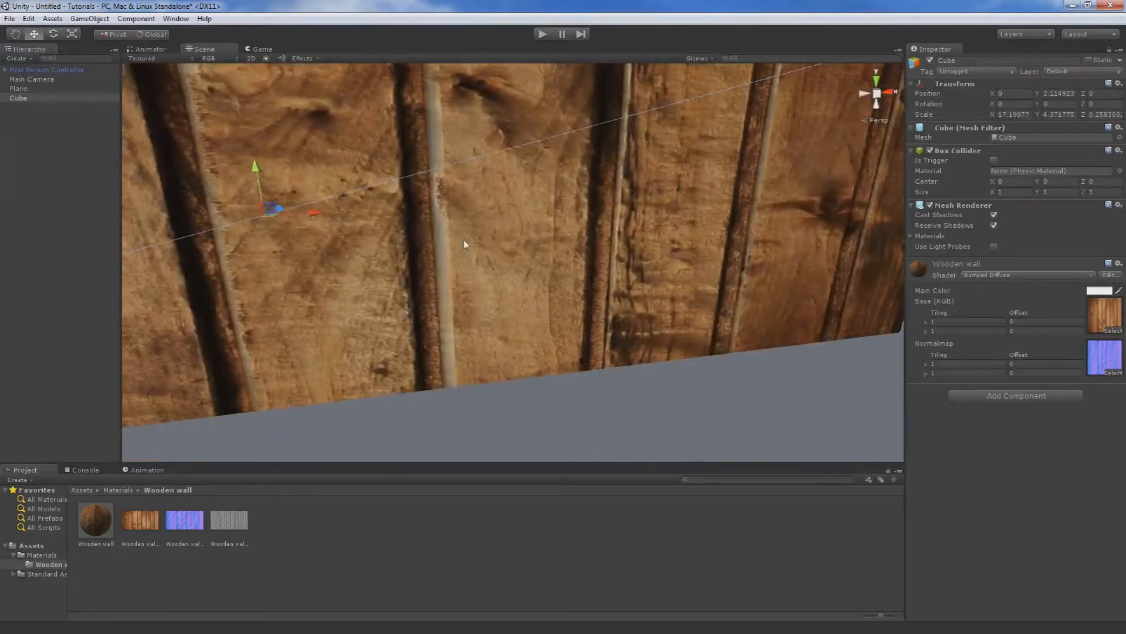
{"action": "scroll", "coordinate": [470, 245], "scroll_direction": "down", "scroll_amount": 6}
{"action": "right_click_drag", "start_coordinate": [486, 248], "coordinate": [451, 239]}
{"action": "scroll", "coordinate": [549, 258], "scroll_direction": "down", "scroll_amount": 3}
{"action": "middle_click_drag", "start_coordinate": [548, 258], "coordinate": [515, 261]}
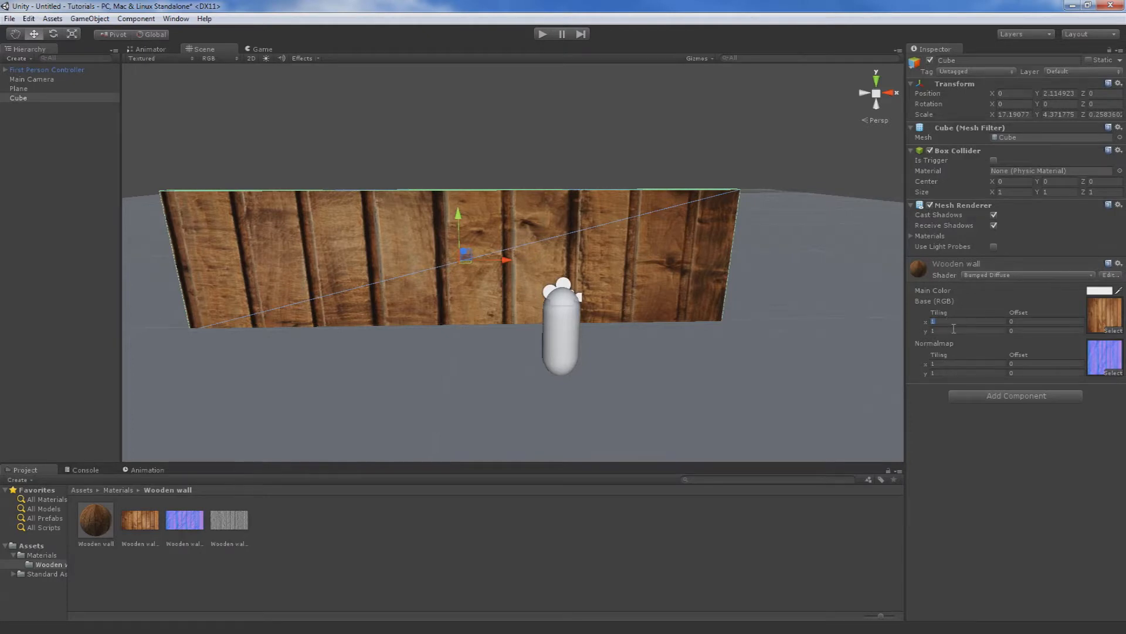
Set the Wooden wall material's base texture tiling to X 6 and Y 3.
{"action": "type", "text": "7"}
{"action": "left_click_drag", "start_coordinate": [941, 322], "coordinate": [909, 321]}
{"action": "type", "text": "6"}
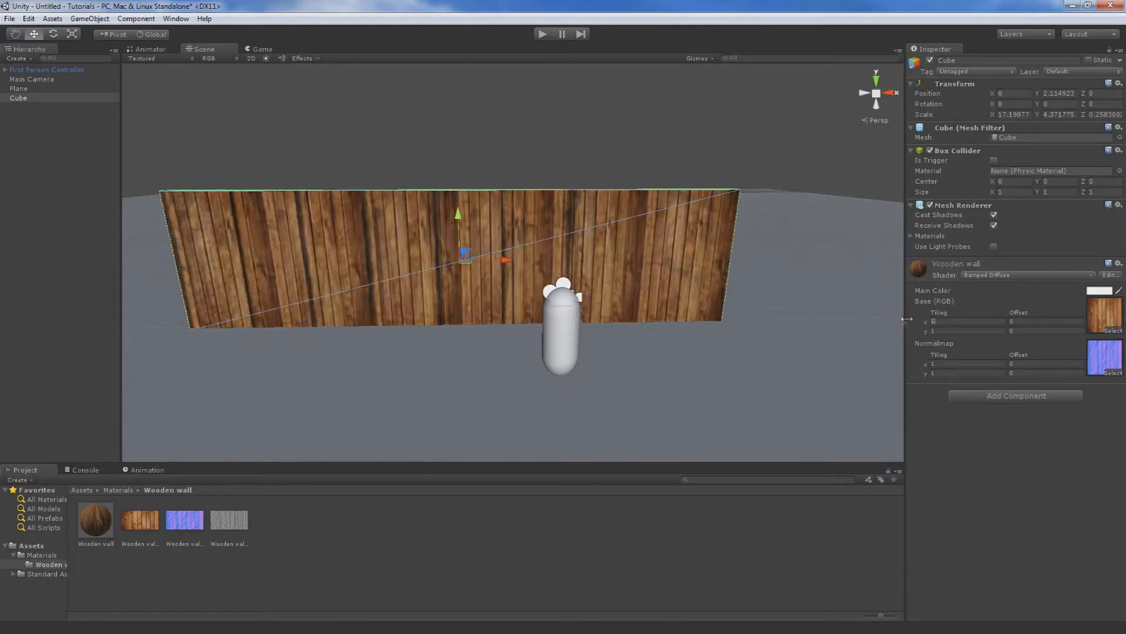
{"action": "left_click", "coordinate": [941, 331]}
{"action": "type", "text": "5"}
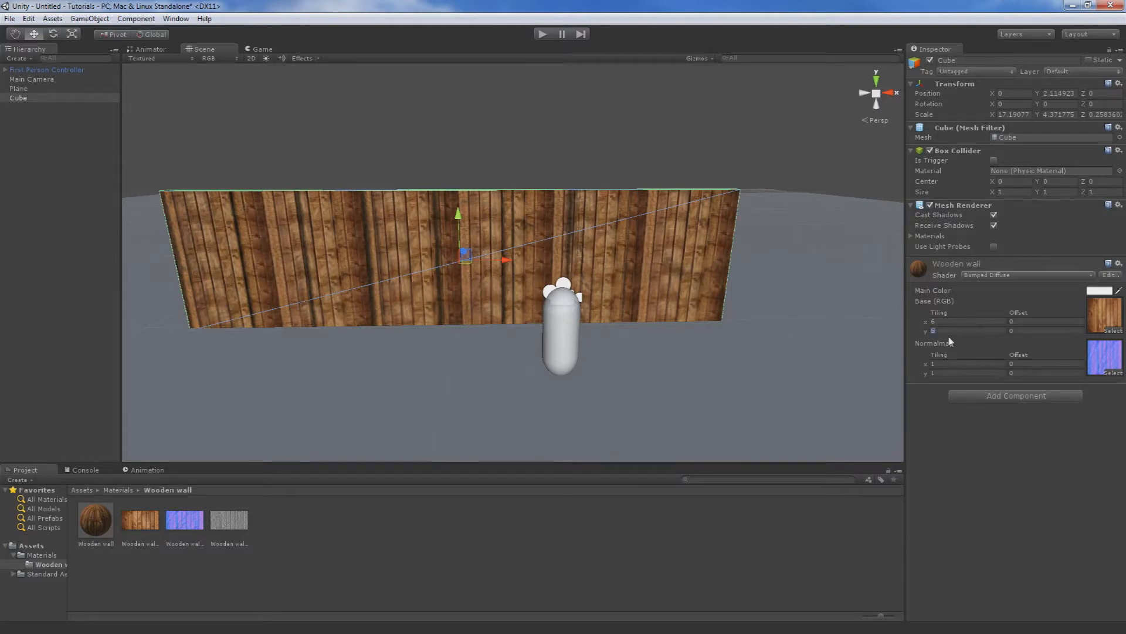
{"action": "type", "text": "4"}
{"action": "key", "text": "BackSpace"}
{"action": "type", "text": "3"}
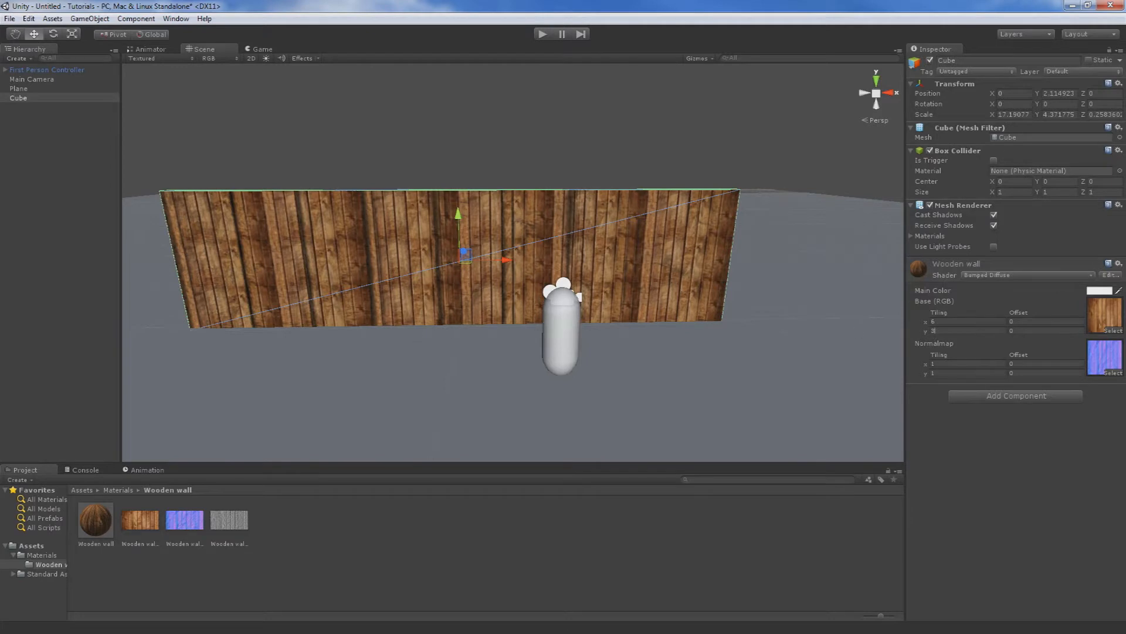
{"action": "left_click", "coordinate": [741, 334]}
Import the complete Skyboxes package into the project.
{"action": "middle_click_drag", "start_coordinate": [781, 194], "coordinate": [716, 221]}
{"action": "right_click_drag", "start_coordinate": [715, 221], "coordinate": [636, 256]}
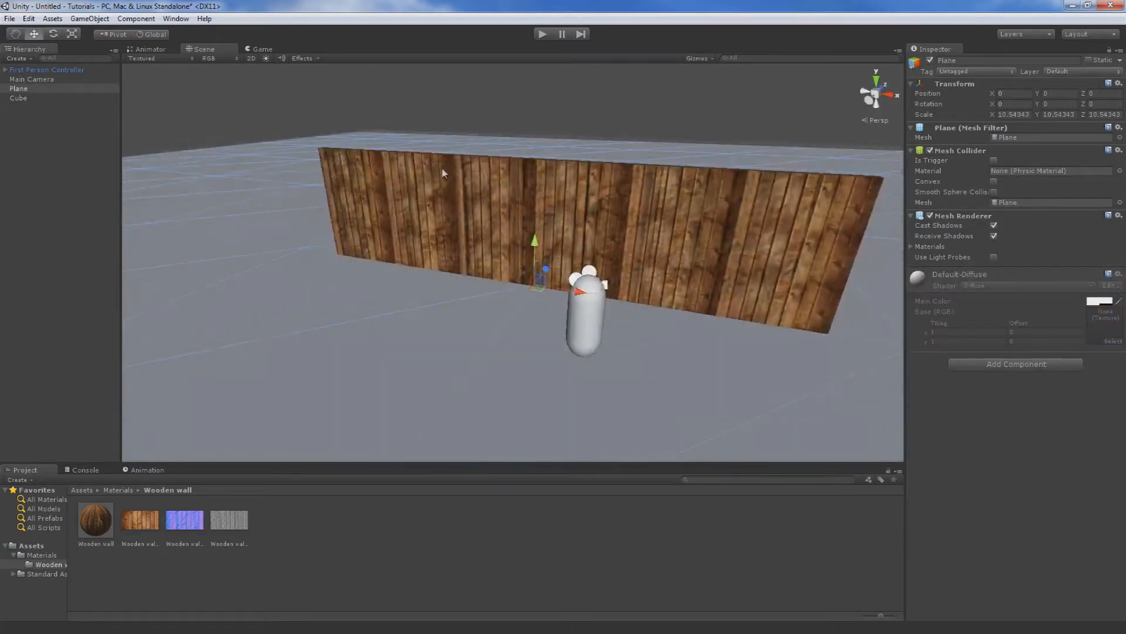
{"action": "scroll", "coordinate": [445, 173], "scroll_direction": "down", "scroll_amount": 5}
{"action": "left_click", "coordinate": [53, 18]}
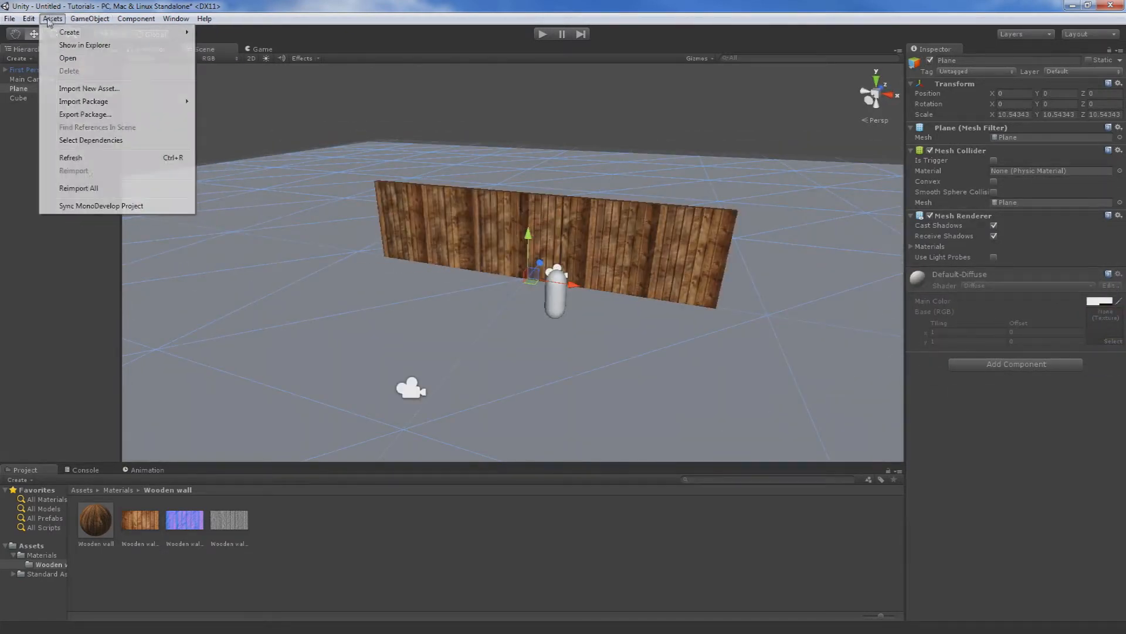
{"action": "mouse_move", "coordinate": [146, 103]}
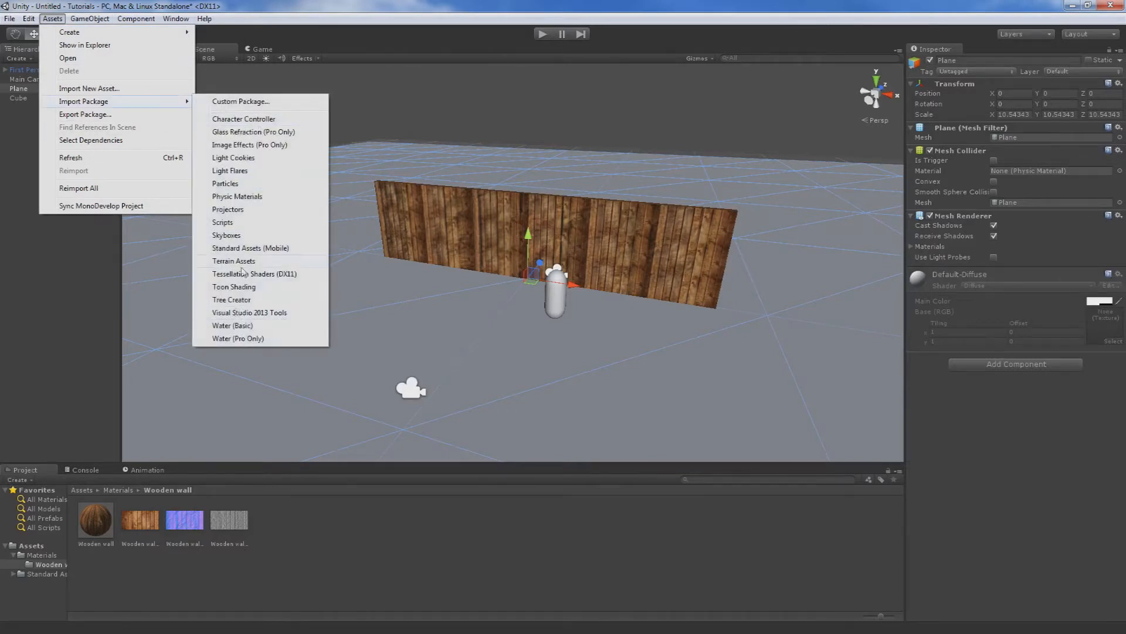
{"action": "left_click", "coordinate": [259, 237]}
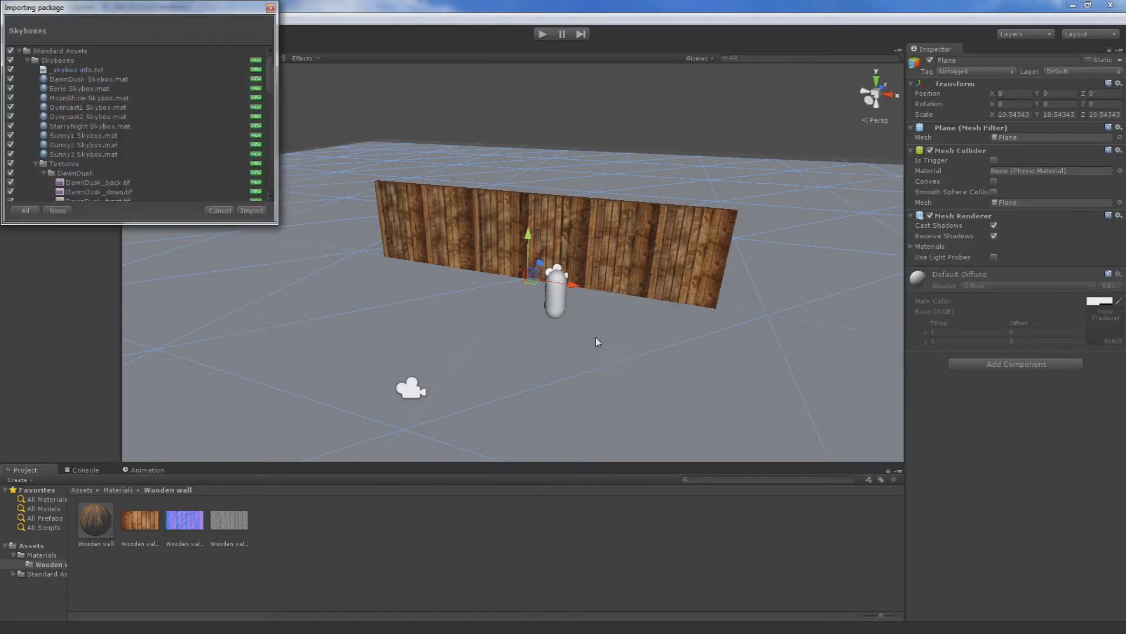
{"action": "left_click", "coordinate": [244, 212]}
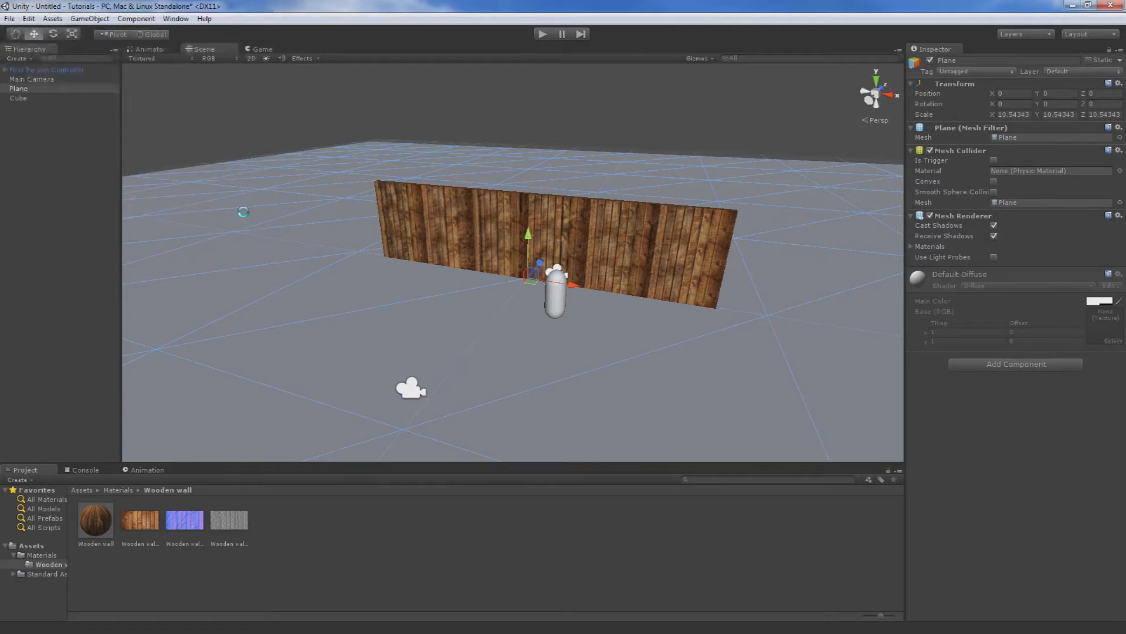
Assign a cloudy blue-sky skybox material in the scene's render settings and turn on scene-view effects to display it.
{"action": "left_click", "coordinate": [11, 19]}
{"action": "mouse_move", "coordinate": [25, 18]}
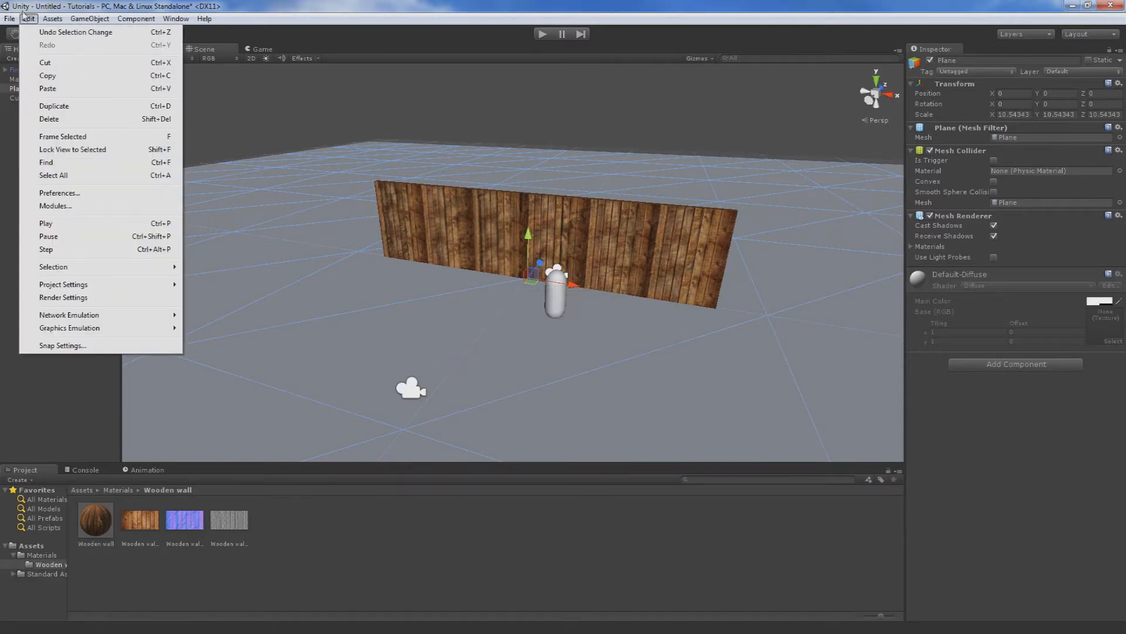
{"action": "left_click", "coordinate": [100, 297]}
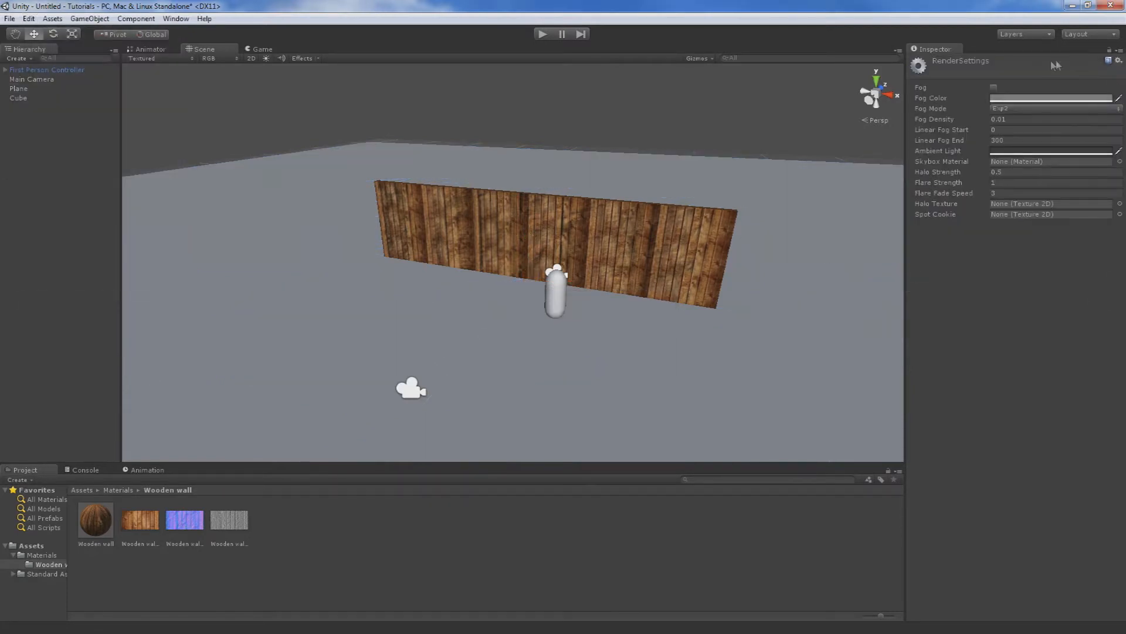
{"action": "left_click", "coordinate": [1120, 162]}
{"action": "left_click", "coordinate": [414, 157]}
{"action": "left_click", "coordinate": [390, 158]}
{"action": "left_click", "coordinate": [498, 155]}
{"action": "double_click", "coordinate": [595, 148]}
{"action": "right_click_drag", "start_coordinate": [635, 399], "coordinate": [624, 301]}
{"action": "left_click", "coordinate": [295, 65]}
{"action": "left_click", "coordinate": [296, 60]}
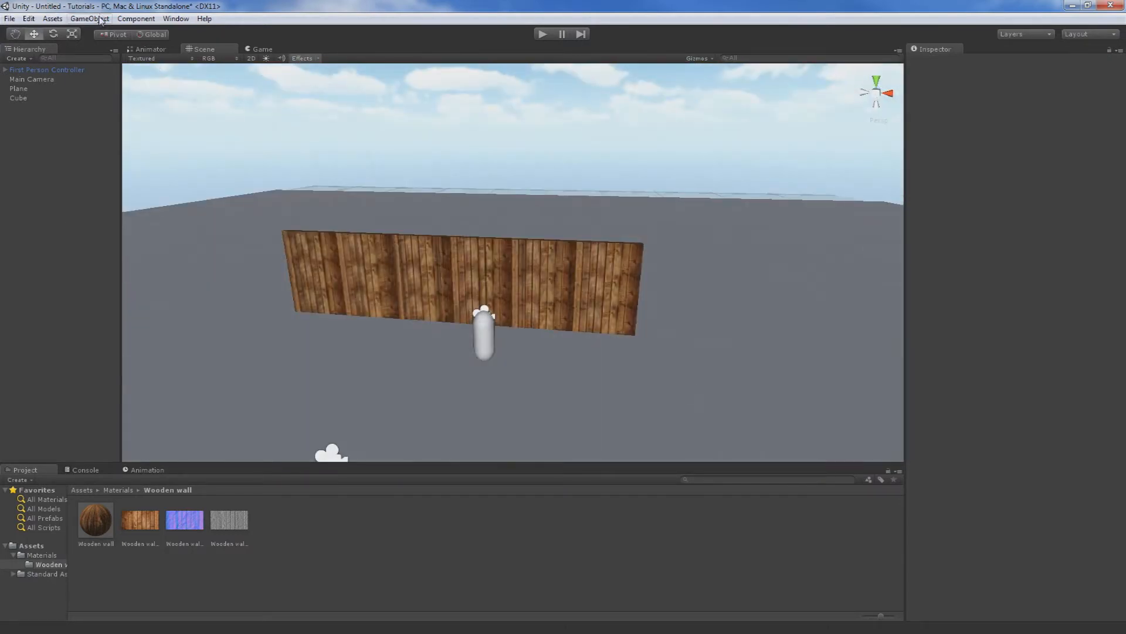
Add a directional light to the scene and set its shadow type to Hard Shadows.
{"action": "left_click", "coordinate": [101, 20]}
{"action": "mouse_move", "coordinate": [192, 59]}
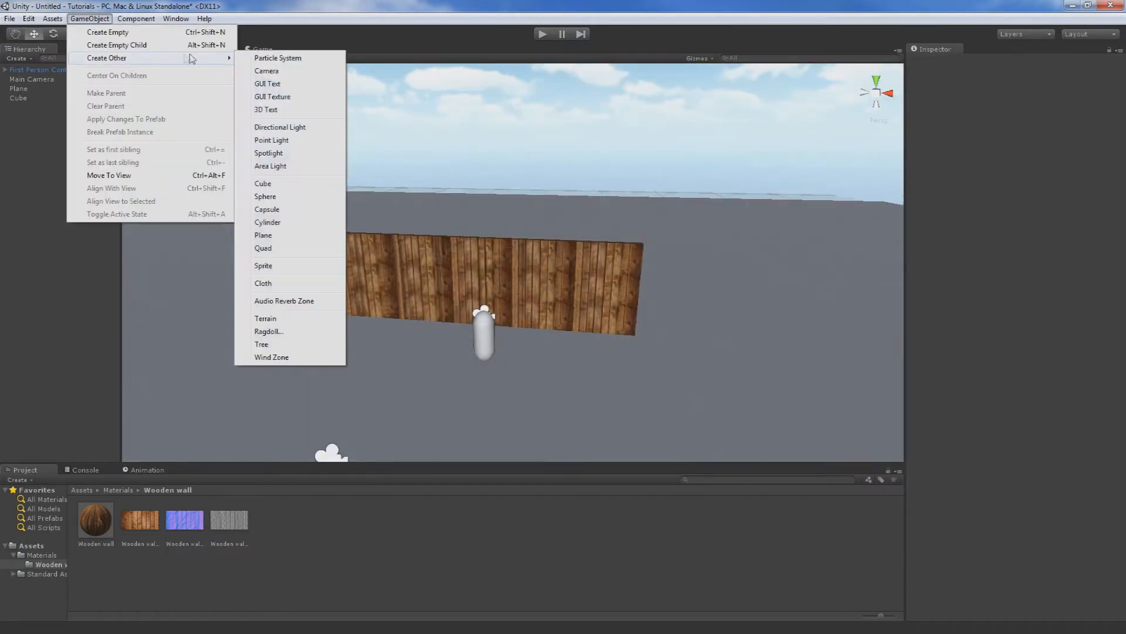
{"action": "left_click", "coordinate": [294, 130]}
{"action": "middle_click_drag", "start_coordinate": [638, 238], "coordinate": [465, 309]}
{"action": "left_click", "coordinate": [1069, 198]}
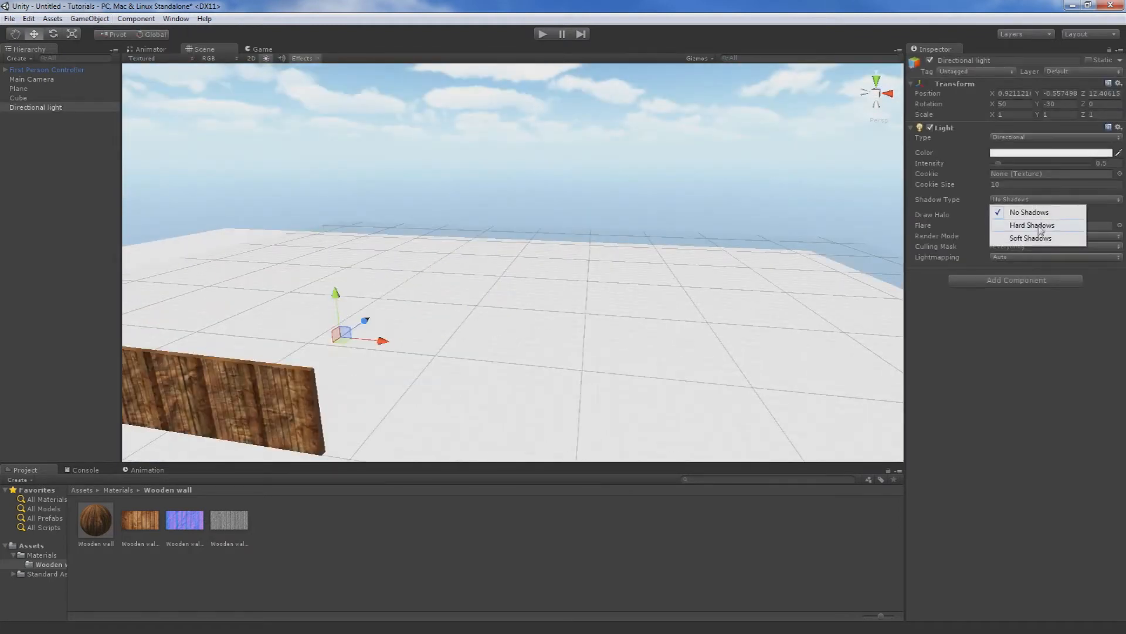
{"action": "left_click", "coordinate": [1034, 229]}
Rotate the directional light to about X 67.4, Y -145.9, Z -449.7 so the wall's shadow falls on the First Person Controller's side.
{"action": "scroll", "coordinate": [546, 314], "scroll_direction": "down", "scroll_amount": 3}
{"action": "right_click_drag", "start_coordinate": [545, 314], "coordinate": [475, 320]}
{"action": "scroll", "coordinate": [475, 320], "scroll_direction": "up", "scroll_amount": 5}
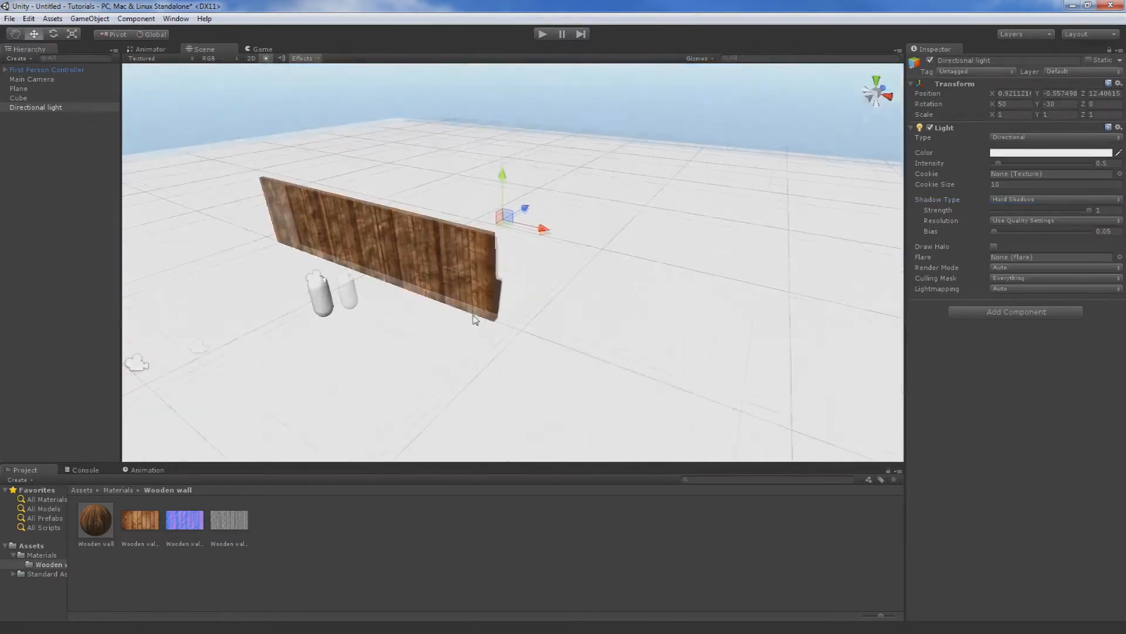
{"action": "left_click", "coordinate": [53, 34]}
{"action": "left_click_drag", "start_coordinate": [507, 228], "coordinate": [369, 230]}
{"action": "right_click_drag", "start_coordinate": [369, 230], "coordinate": [539, 301]}
{"action": "mouse_move", "coordinate": [458, 238]}
{"action": "left_mouse_down"}
{"action": "mouse_move", "coordinate": [435, 288]}
{"action": "mouse_move", "coordinate": [431, 351]}
{"action": "mouse_move", "coordinate": [477, 326]}
{"action": "mouse_move", "coordinate": [503, 276]}
{"action": "mouse_move", "coordinate": [478, 247]}
{"action": "mouse_move", "coordinate": [440, 235]}
{"action": "left_mouse_up"}
Play the scene, walk around the wooden wall to examine its shaded and lit sides up close, and stop playing.
{"action": "left_click", "coordinate": [540, 36]}
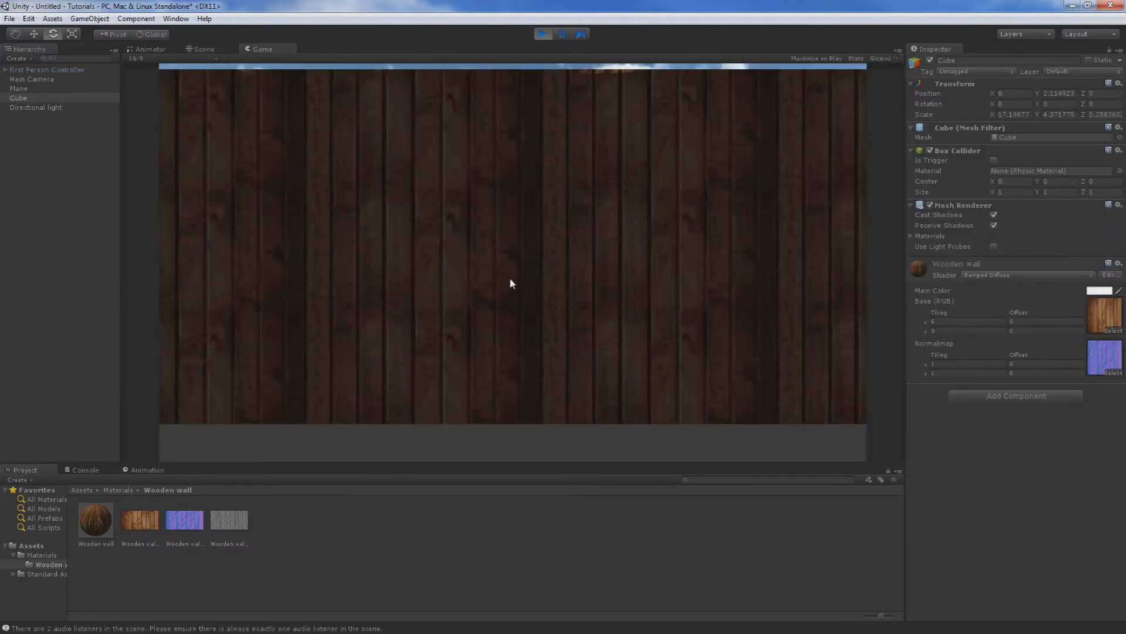
{"action": "key", "text": "w"}
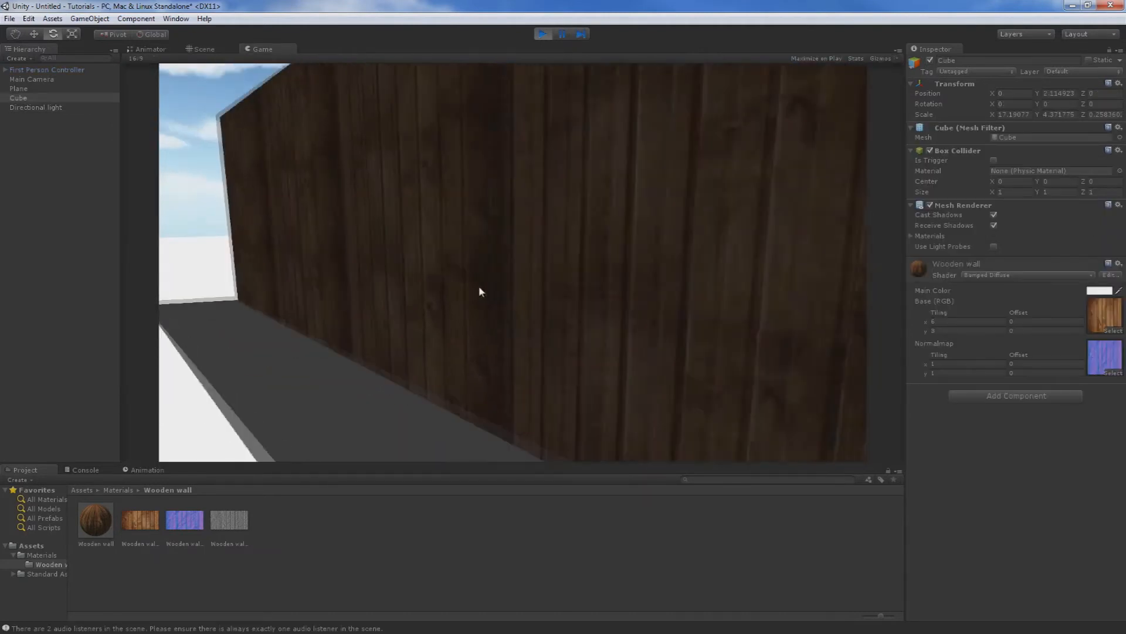
{"action": "key", "text": "a"}
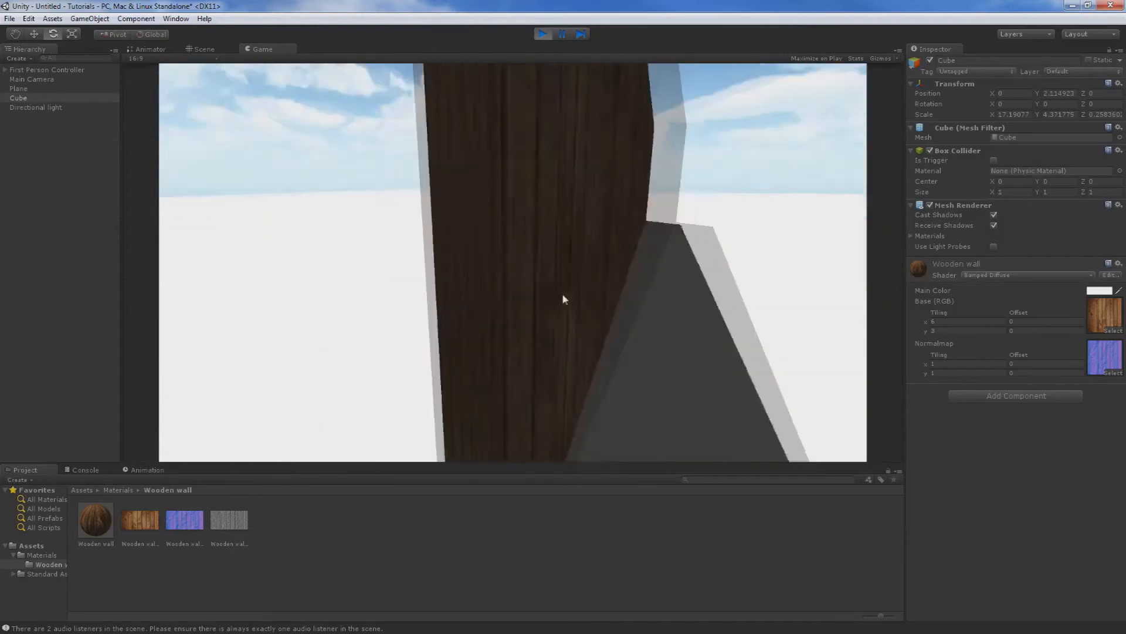
{"action": "key", "text": "a"}
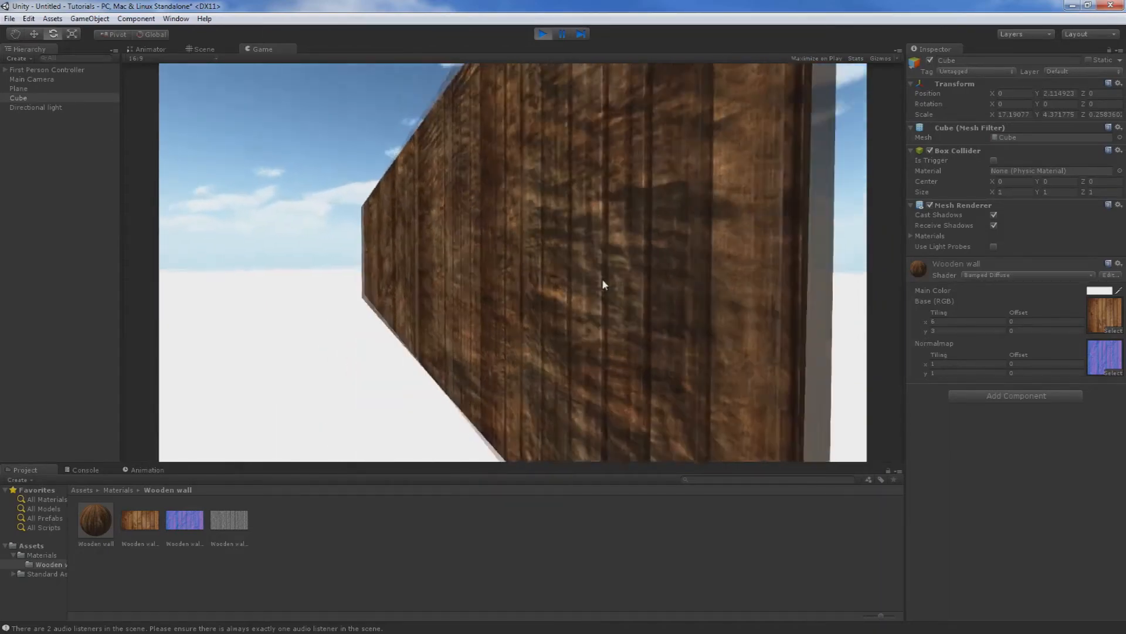
{"action": "key", "text": "w"}
{"action": "key", "text": "a"}
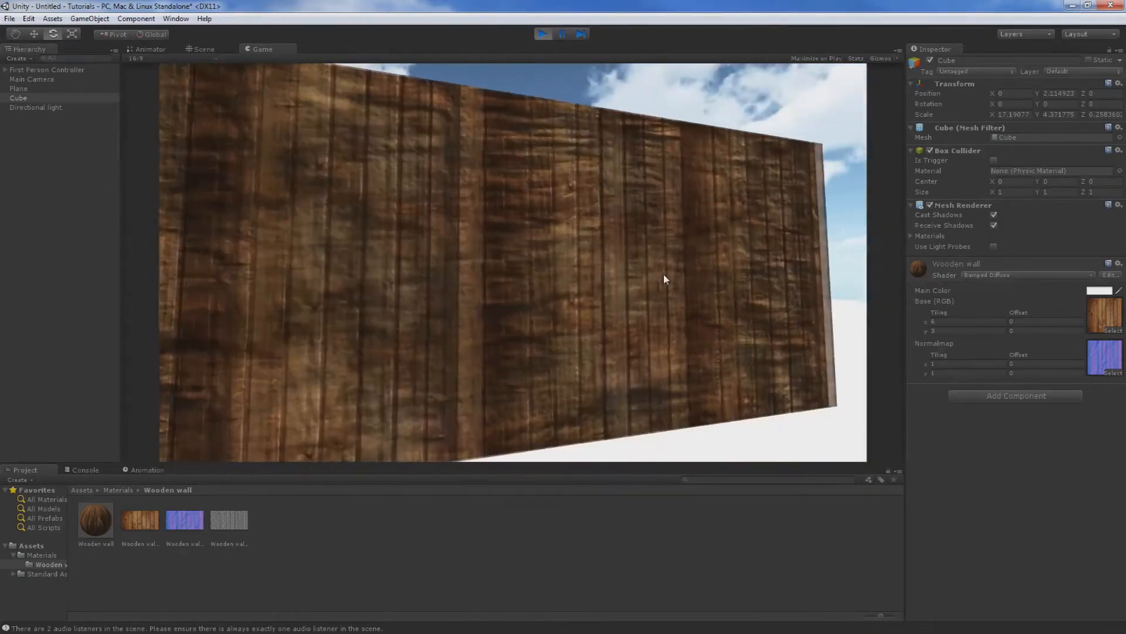
{"action": "key", "text": "s"}
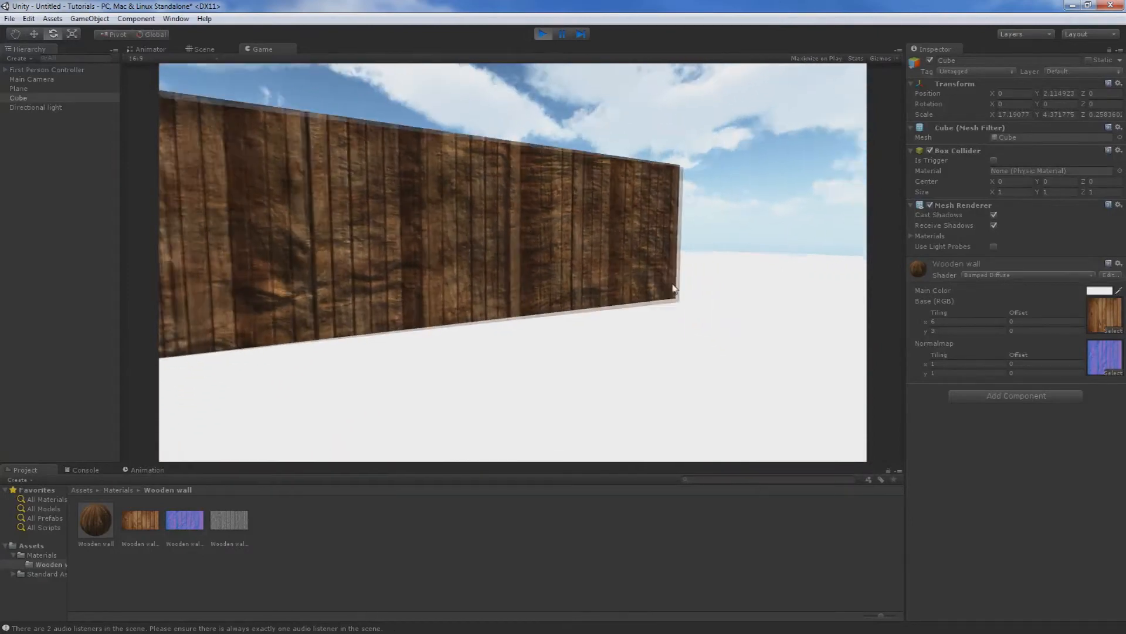
{"action": "key", "text": "w"}
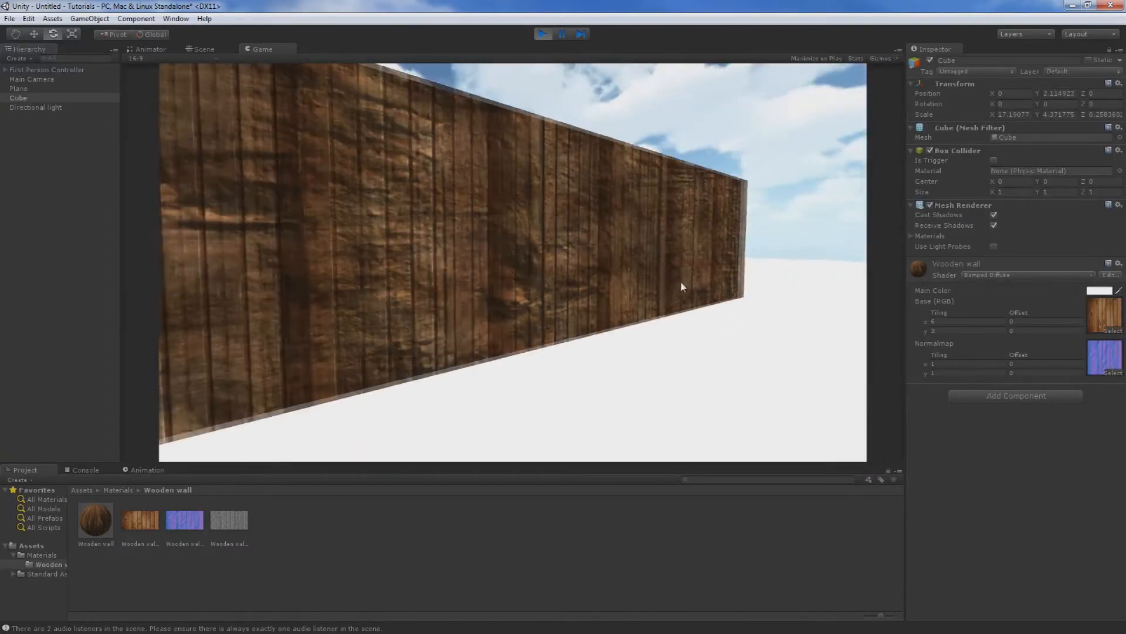
{"action": "key", "text": "s"}
{"action": "key", "text": "w"}
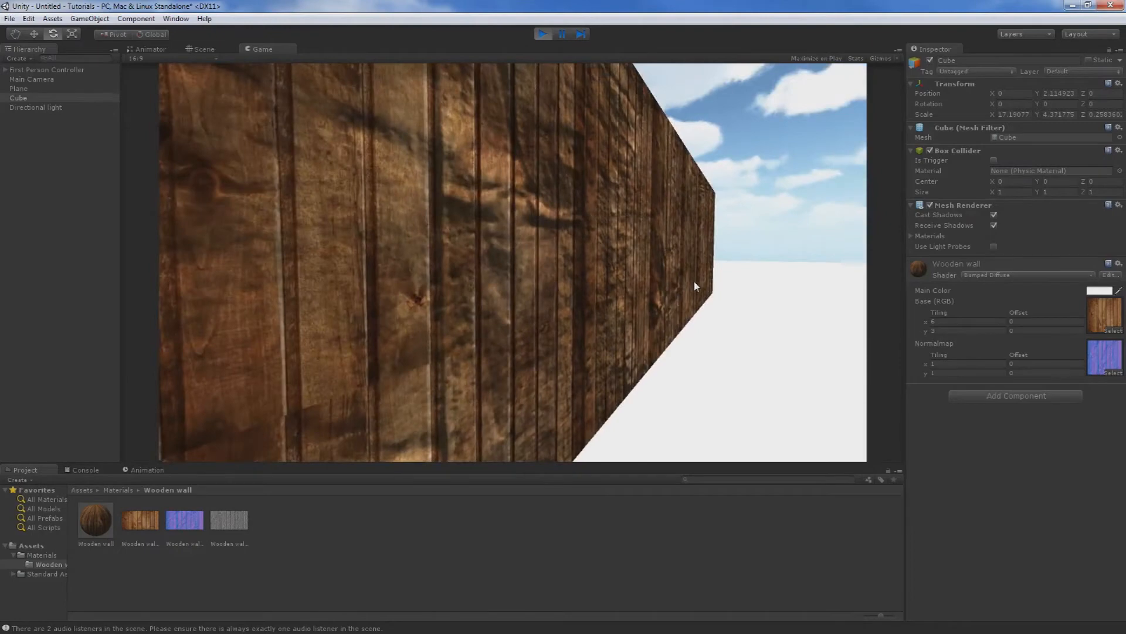
{"action": "key", "text": "w"}
{"action": "key", "text": "d"}
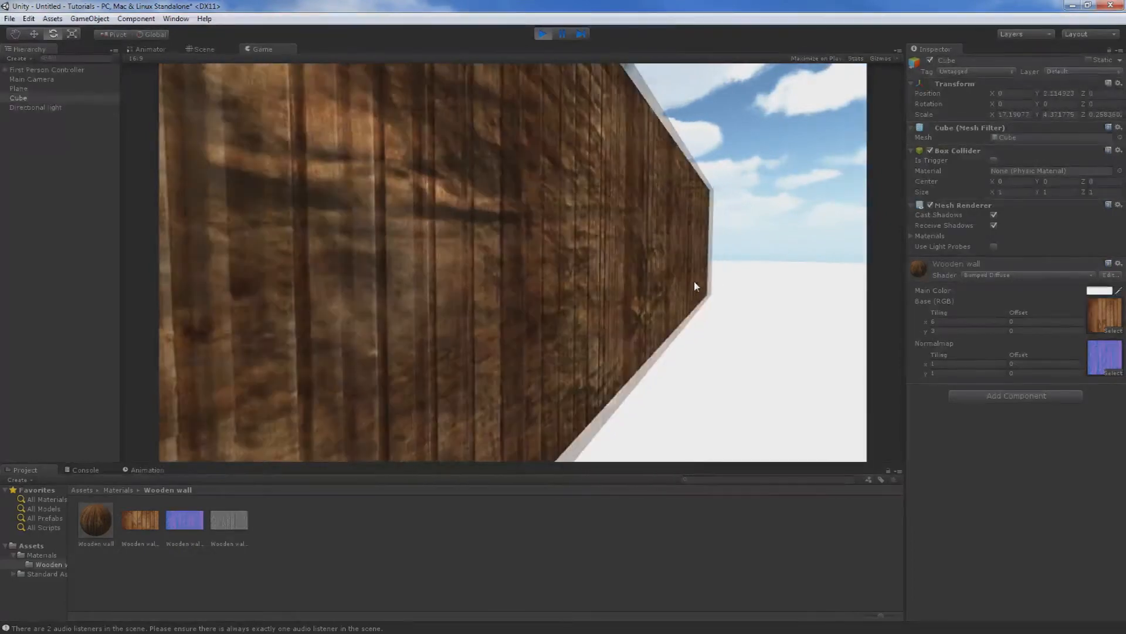
{"action": "key", "text": "w"}
{"action": "key", "text": "d"}
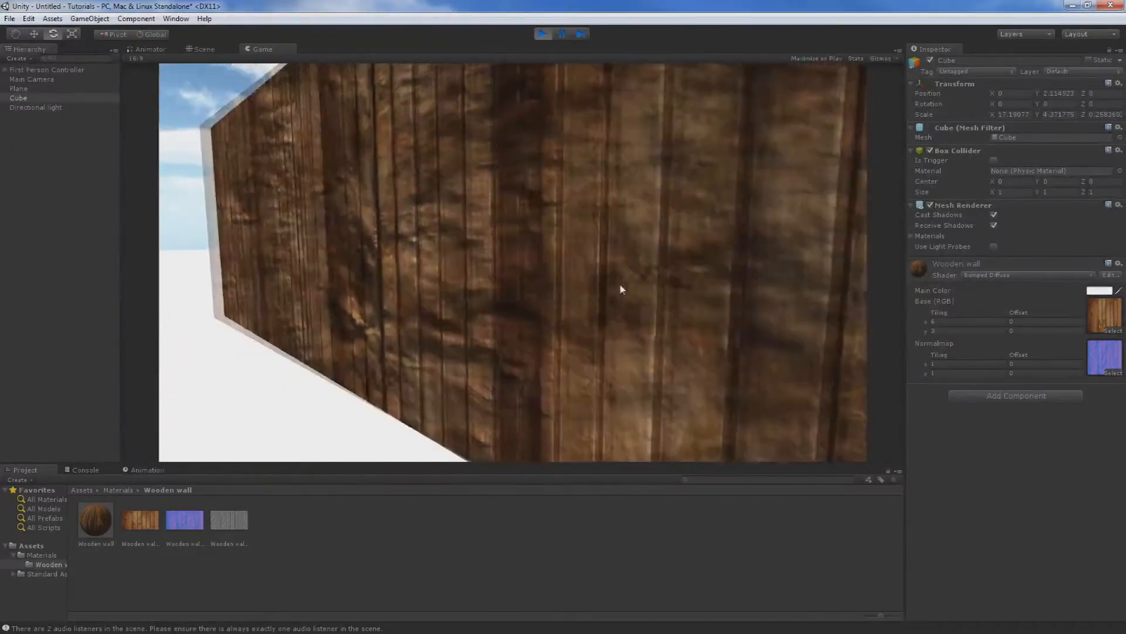
{"action": "key", "text": "s"}
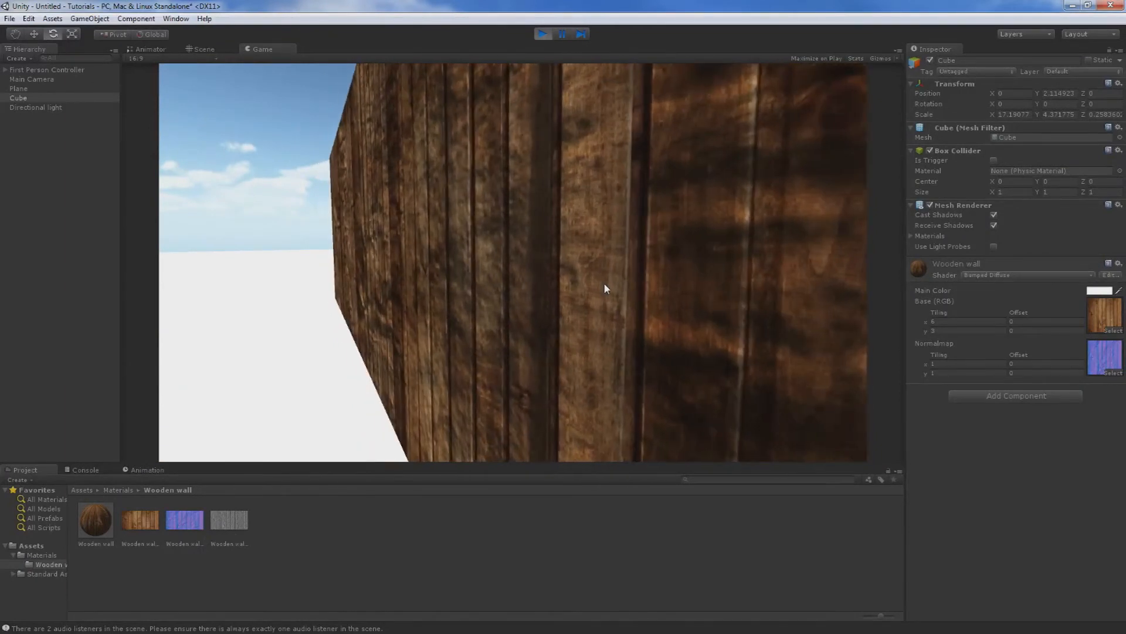
{"action": "left_click", "coordinate": [537, 29]}
{"action": "left_click", "coordinate": [535, 34]}
Open the NZ Horror game project in place of the current one.
{"action": "left_click", "coordinate": [28, 18]}
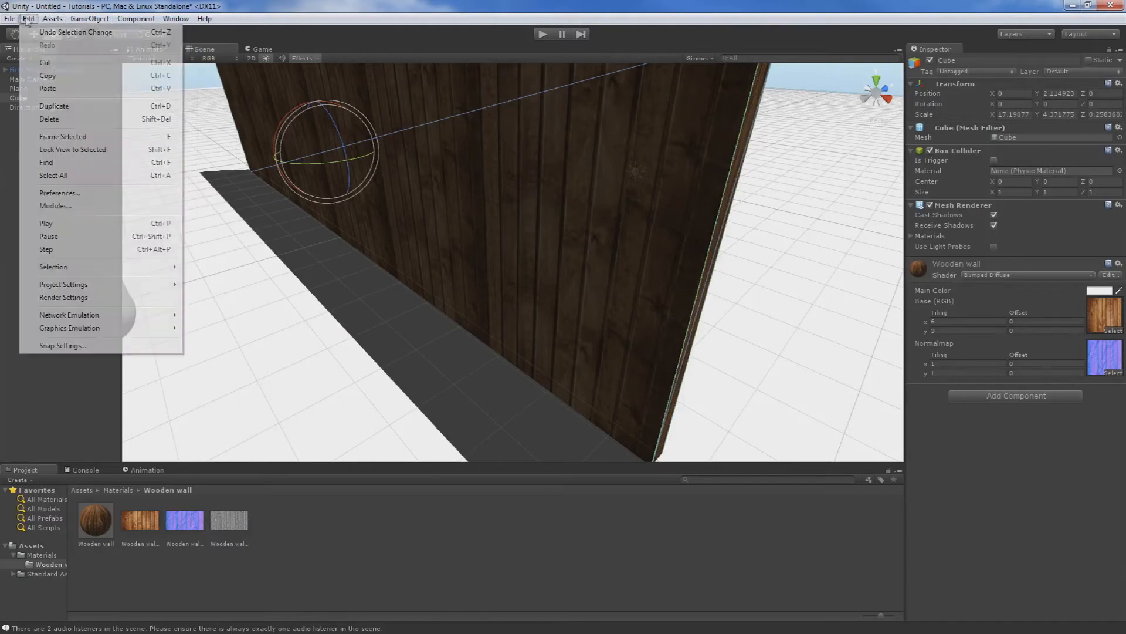
{"action": "left_click", "coordinate": [9, 18]}
{"action": "left_click", "coordinate": [51, 107]}
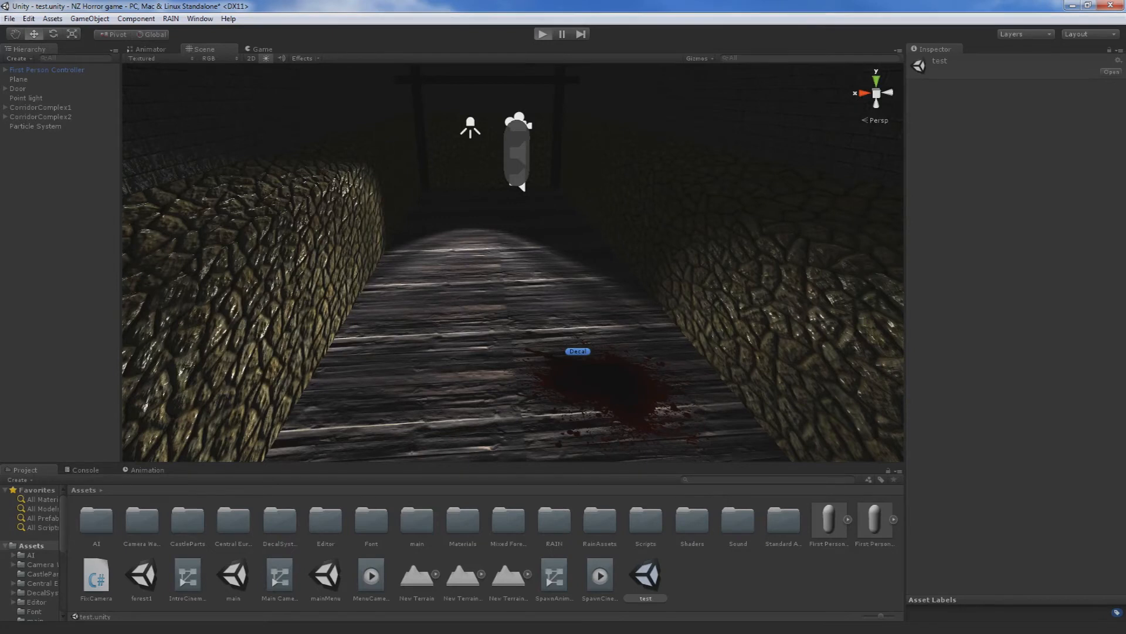
Play the test scene and walk through the dark corridors, examining the stone wall and wooden floor materials in the flashlight beam.
{"action": "key", "text": "ctrl+p"}
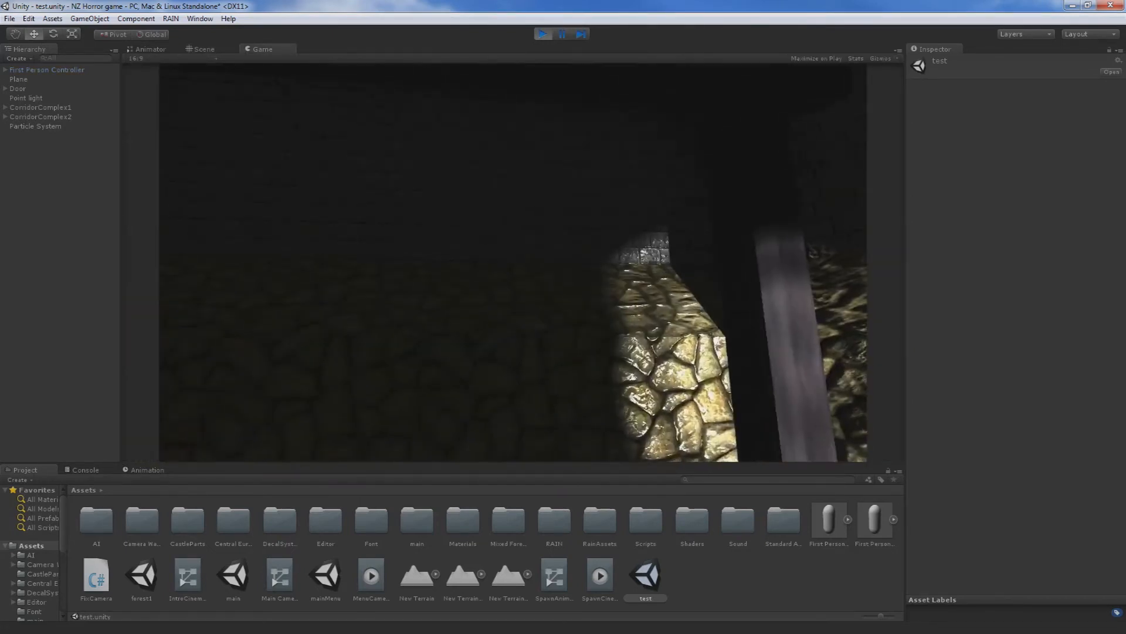
{"action": "key", "text": "Escape"}
{"action": "left_click", "coordinate": [480, 279]}
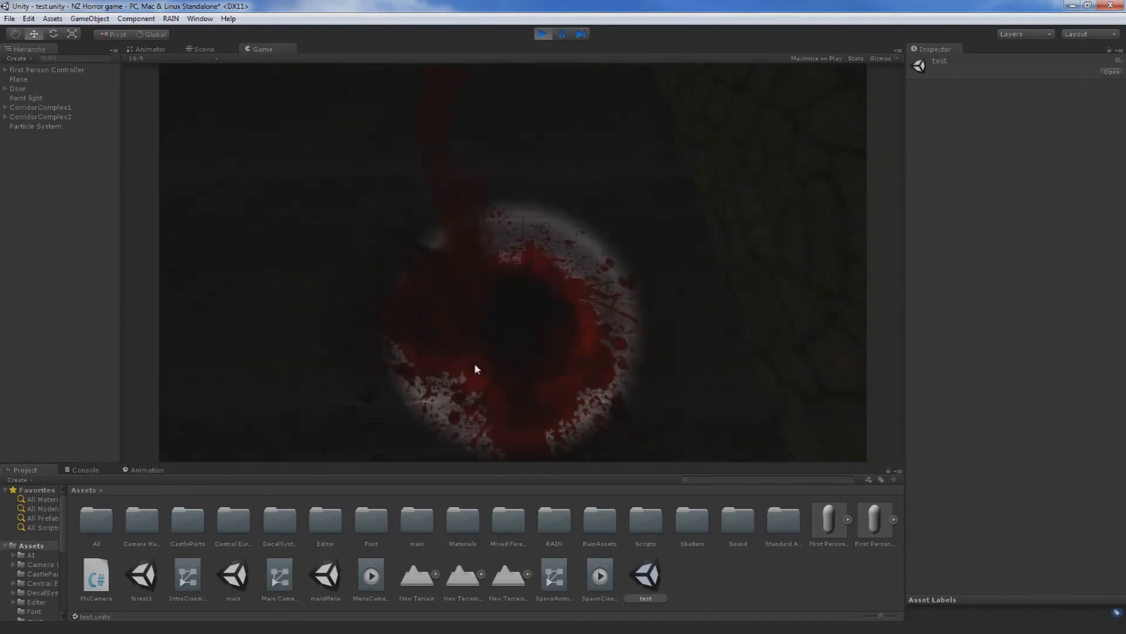
{"action": "key", "text": "w"}
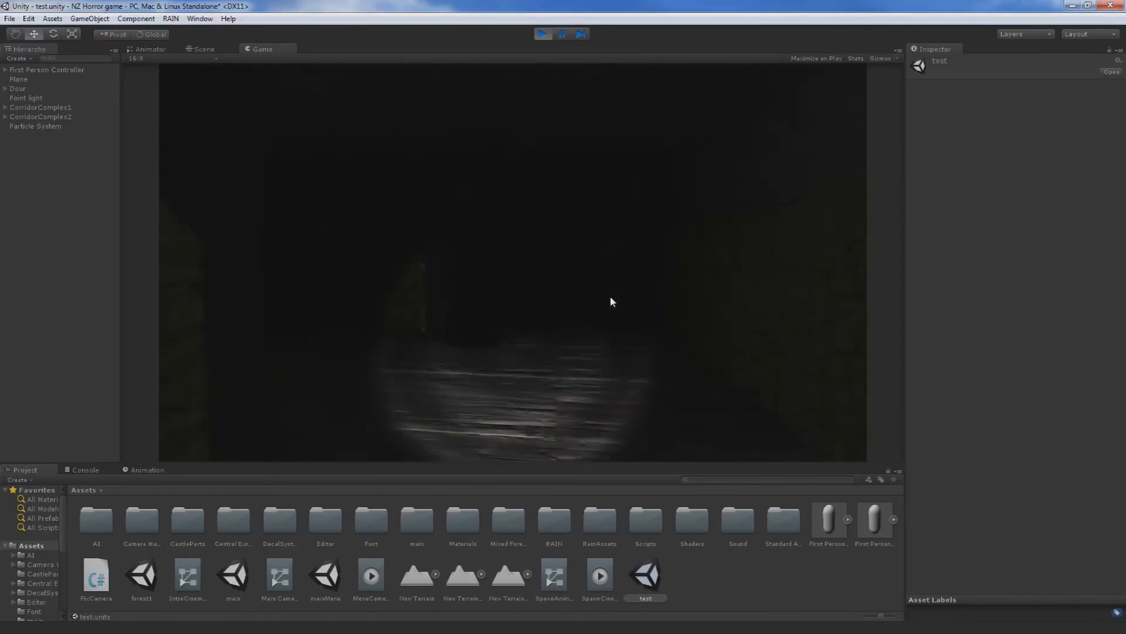
{"action": "key", "text": "w"}
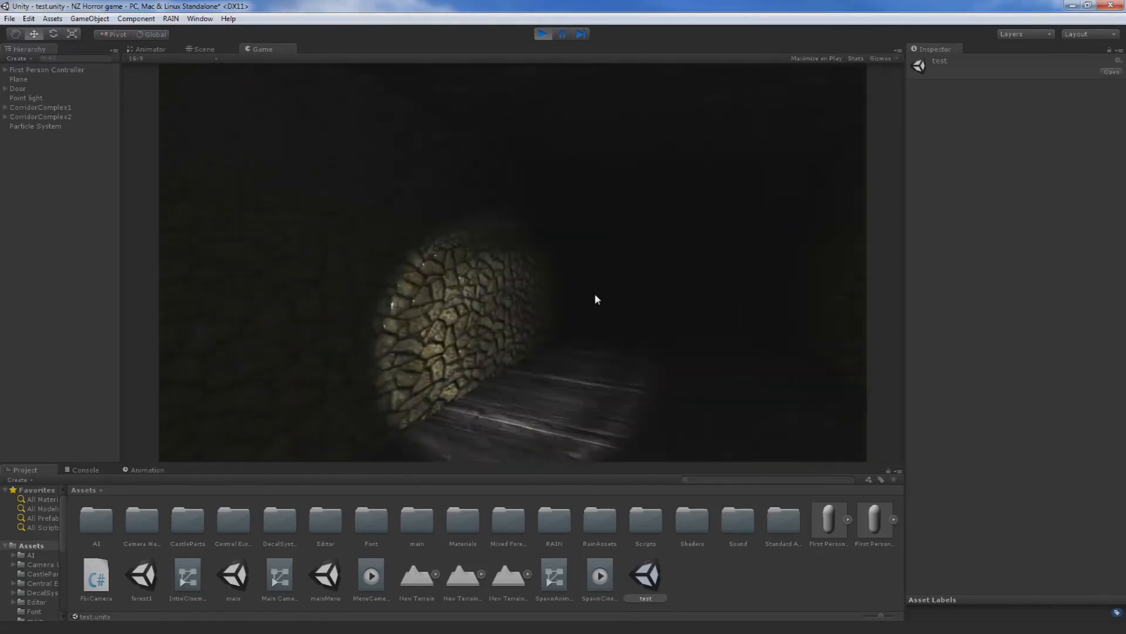
{"action": "key", "text": "w"}
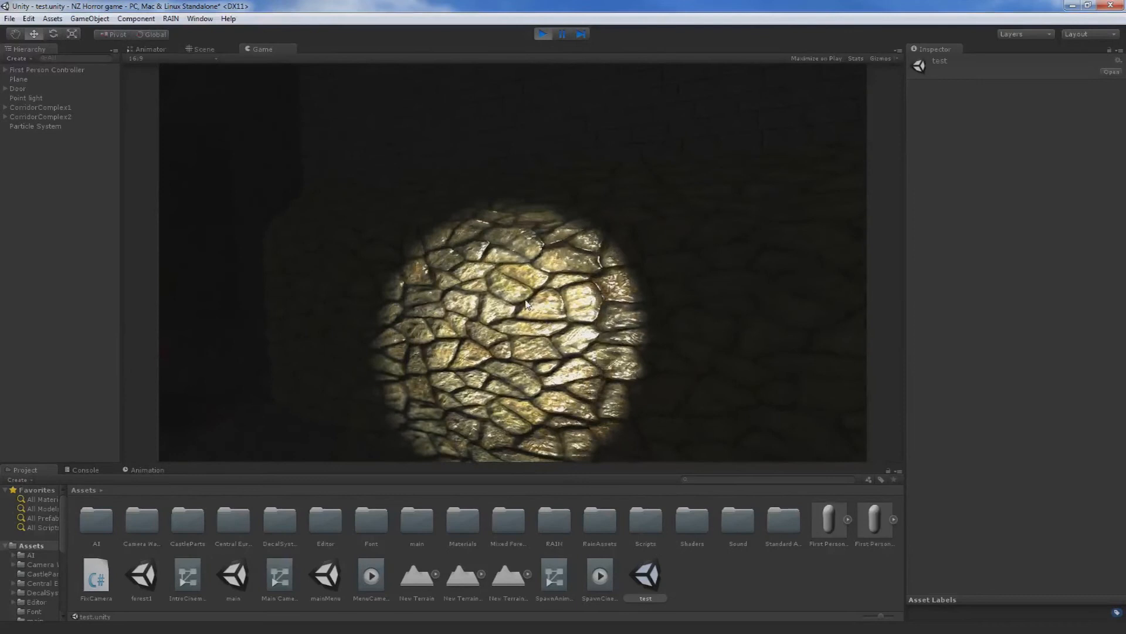
{"action": "key", "text": "w"}
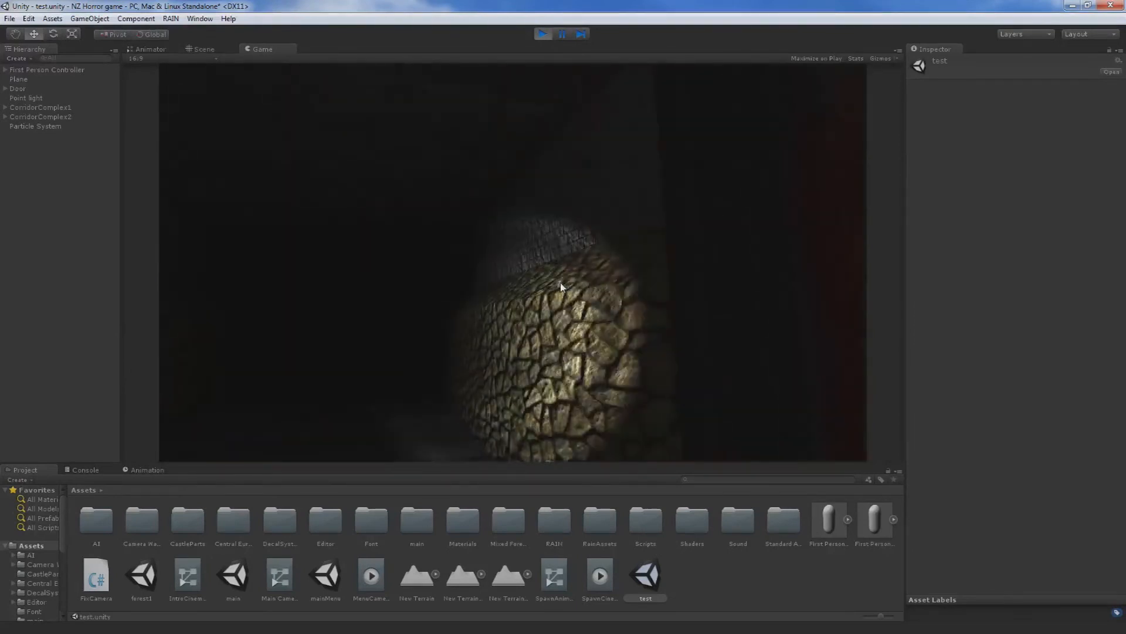
{"action": "key", "text": "w"}
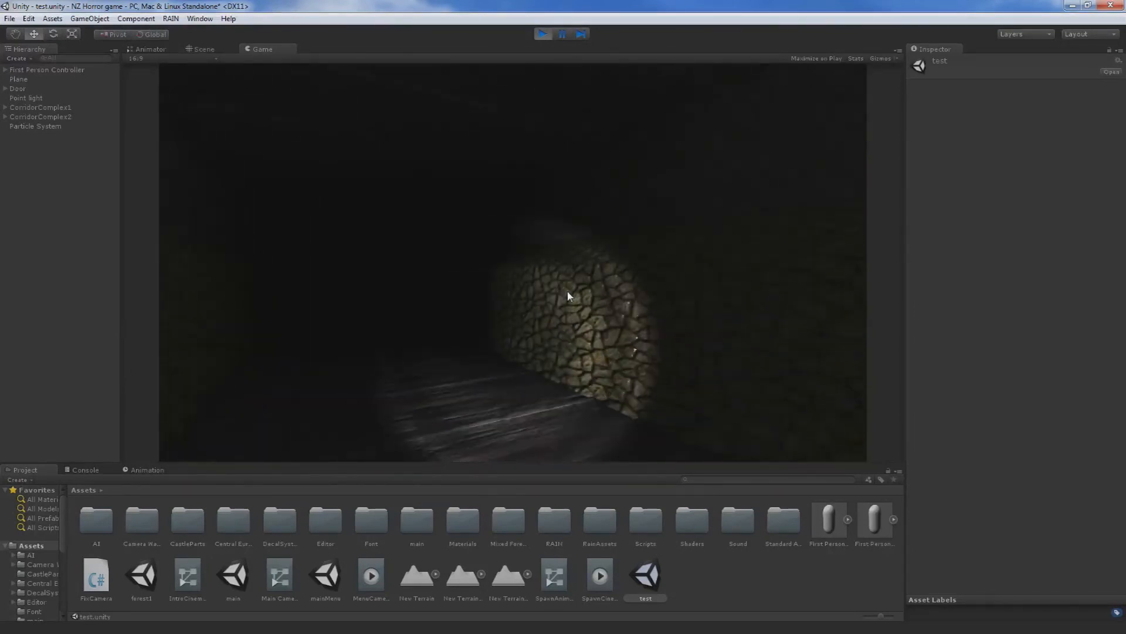
{"action": "key", "text": "w"}
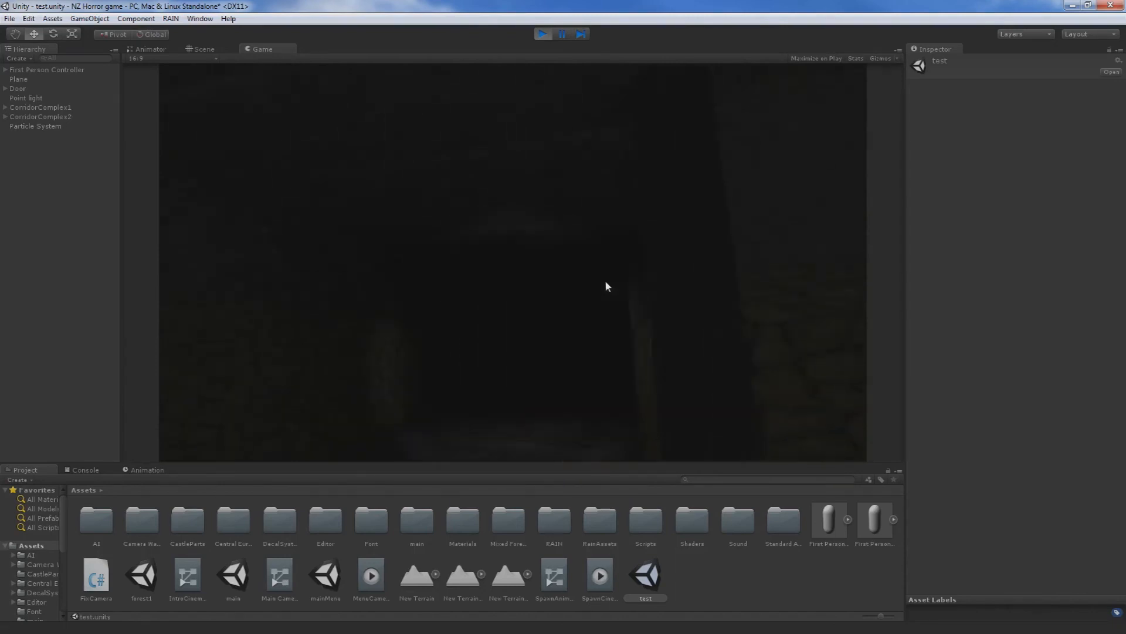
{"action": "key", "text": "w"}
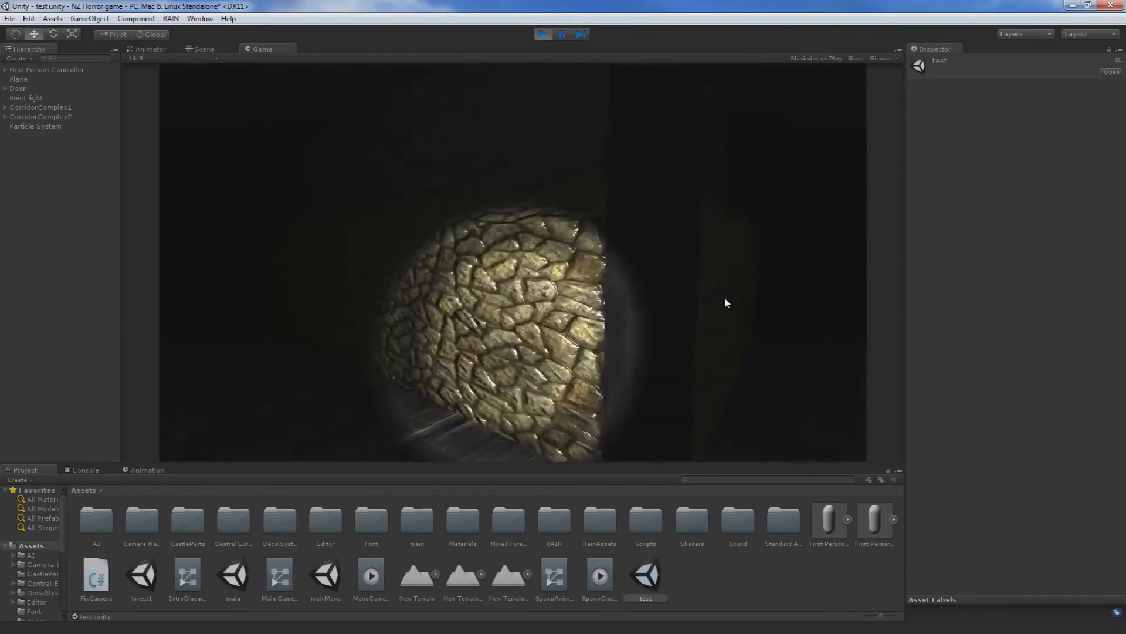
{"action": "key", "text": "w"}
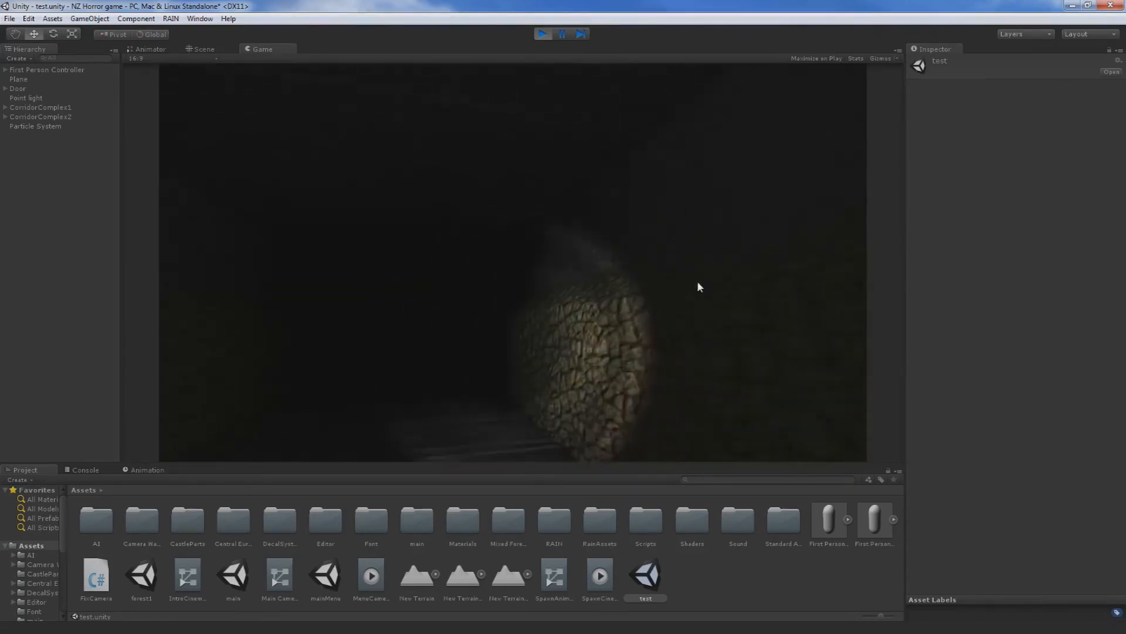
{"action": "key", "text": "w"}
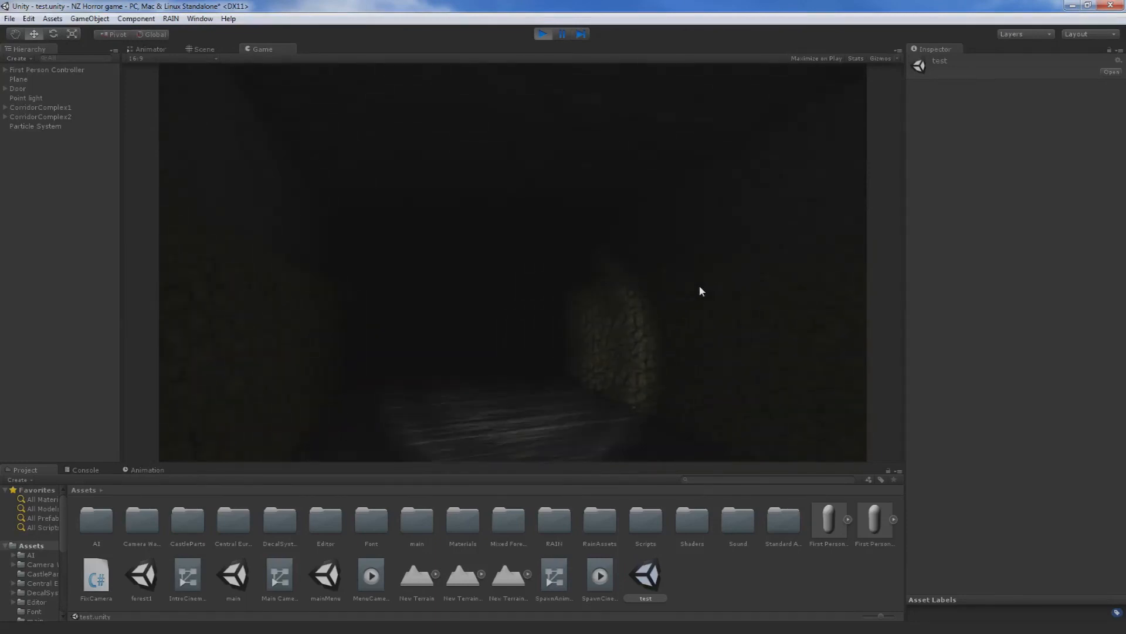
{"action": "key", "text": "w"}
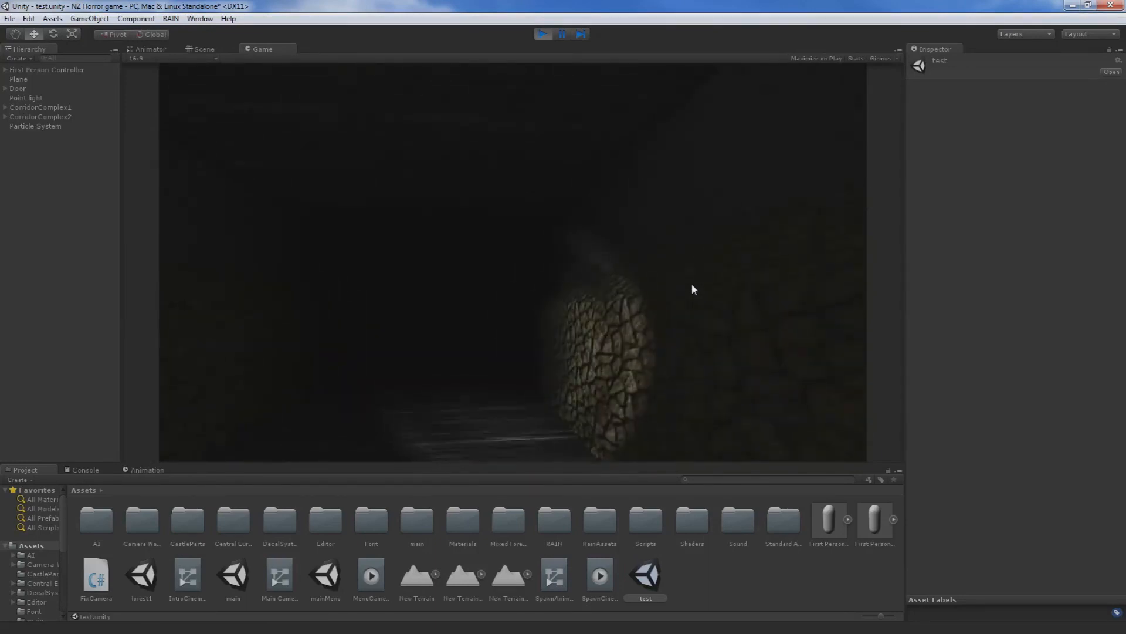